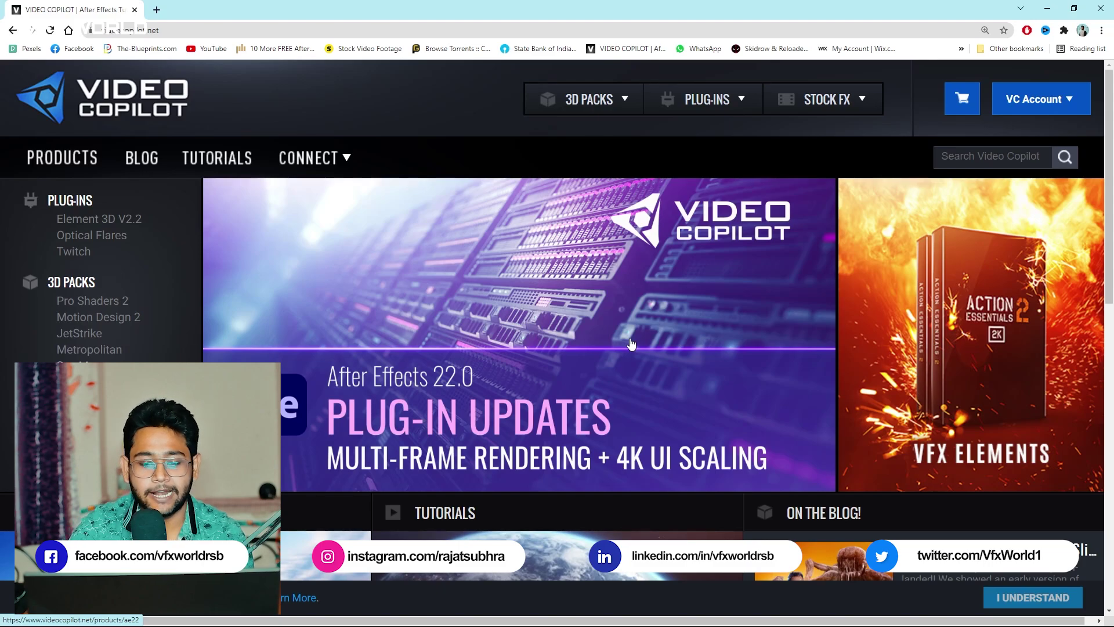
Step: Open the Plug-in Updates page and scroll through the 'After Effects 2022 Ready!' section
click(632, 344)
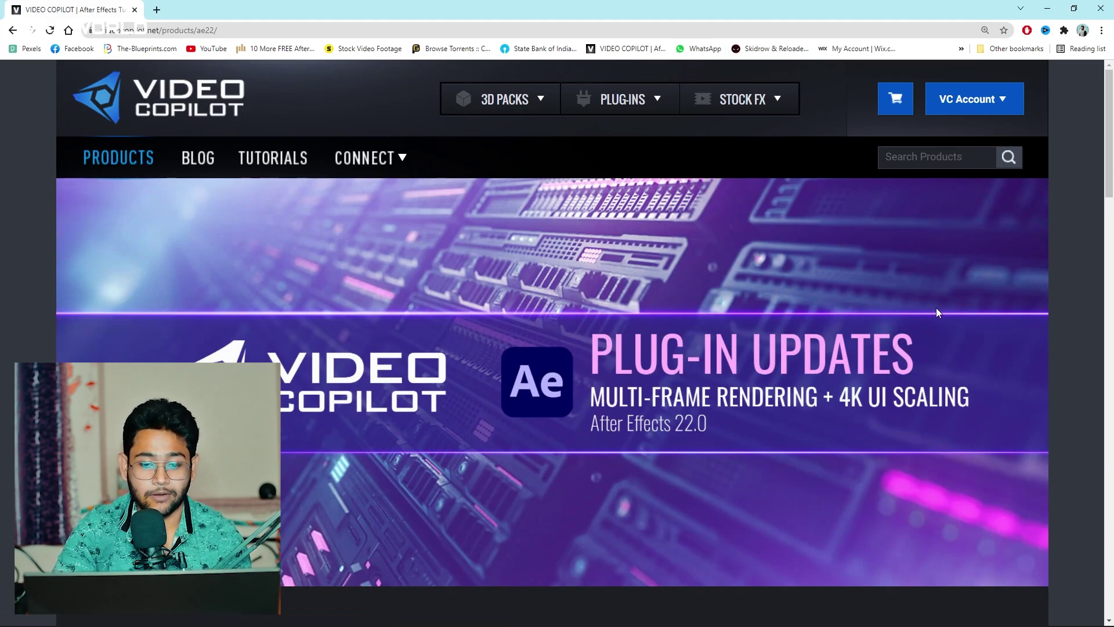
scroll(936, 308, down, 2)
scroll(936, 308, up, 1)
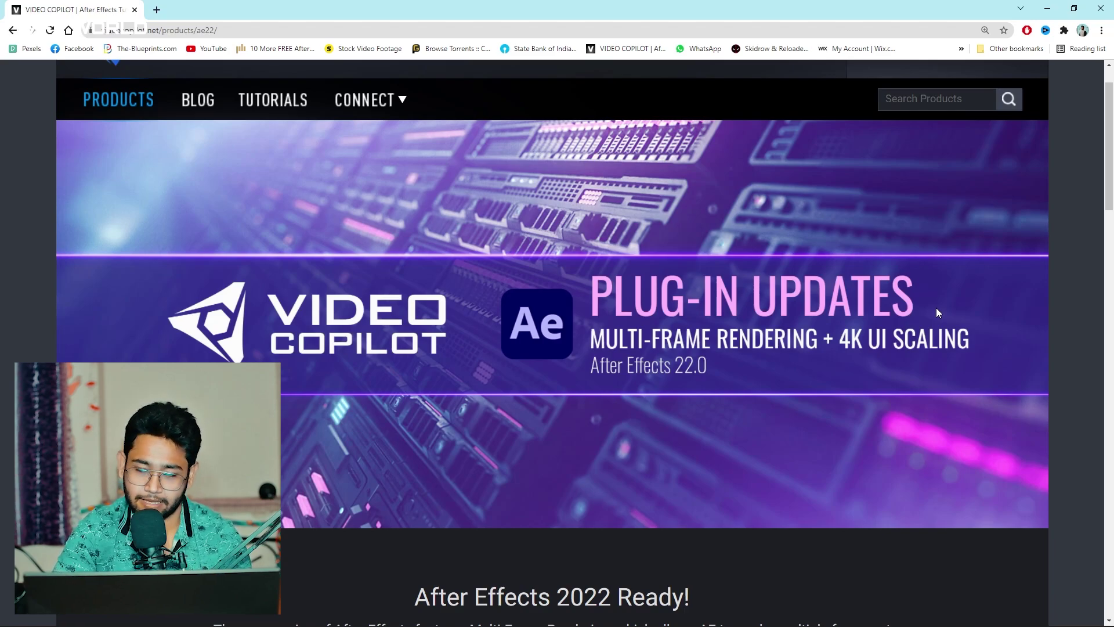
scroll(937, 309, down, 5)
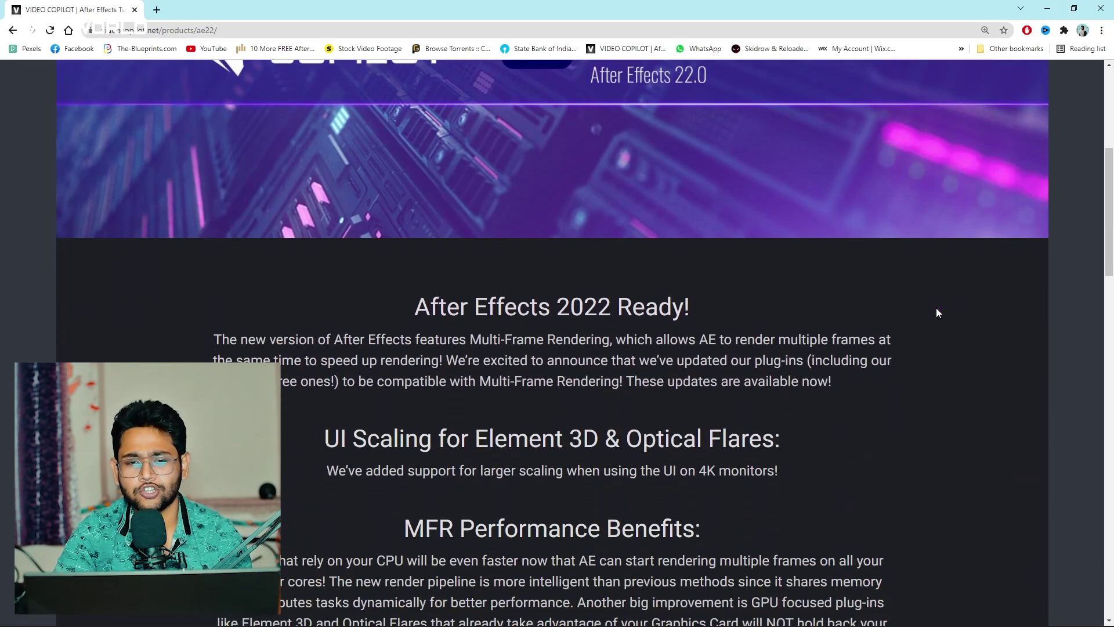
scroll(938, 313, down, 1)
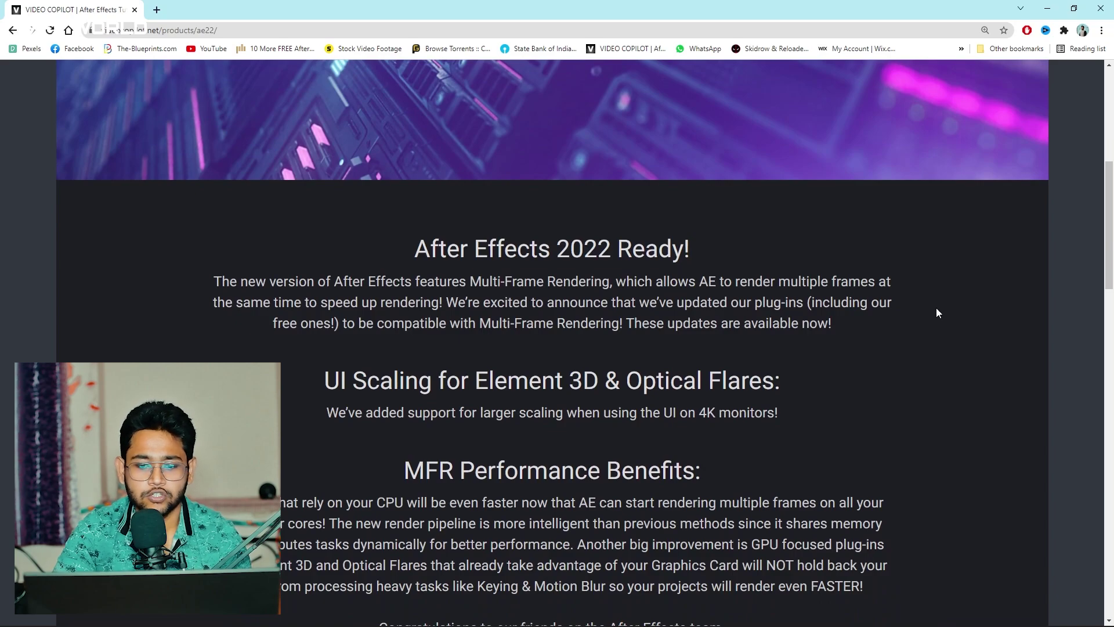
scroll(938, 313, down, 1)
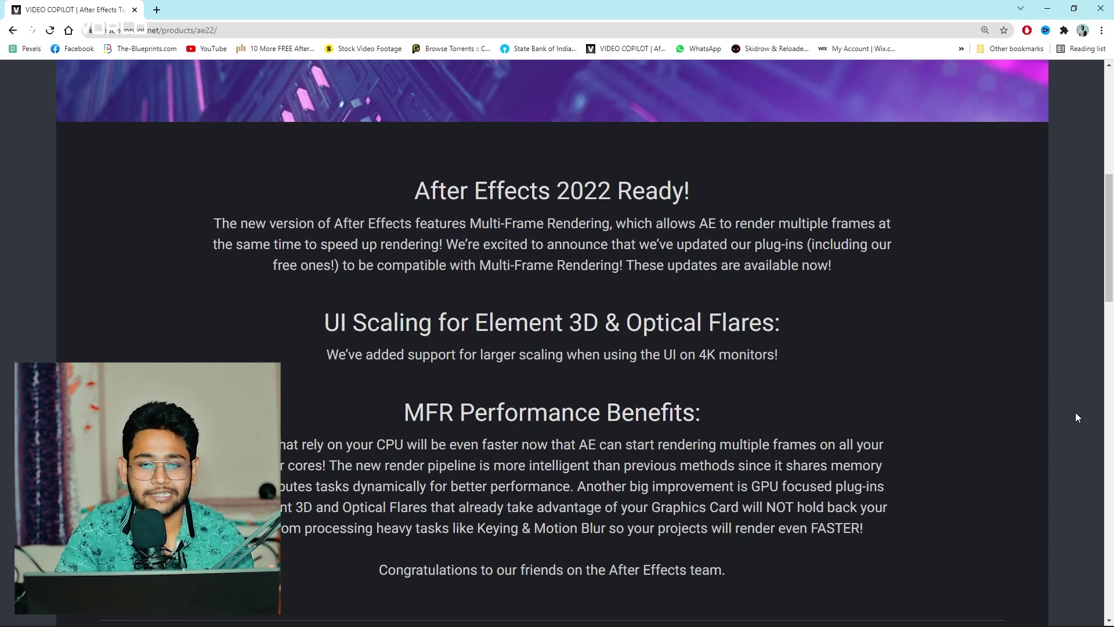
scroll(972, 437, down, 2)
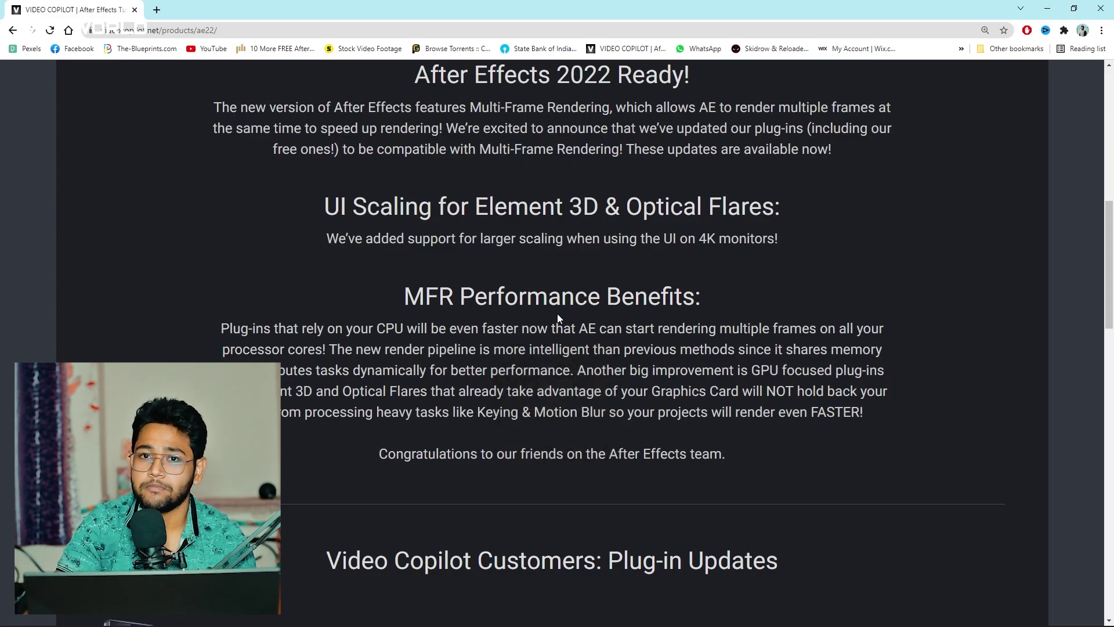
Step: Scroll down to the Element 3D Windows Download in the customers' plug-in updates list
scroll(959, 367, down, 2)
scroll(957, 366, down, 1)
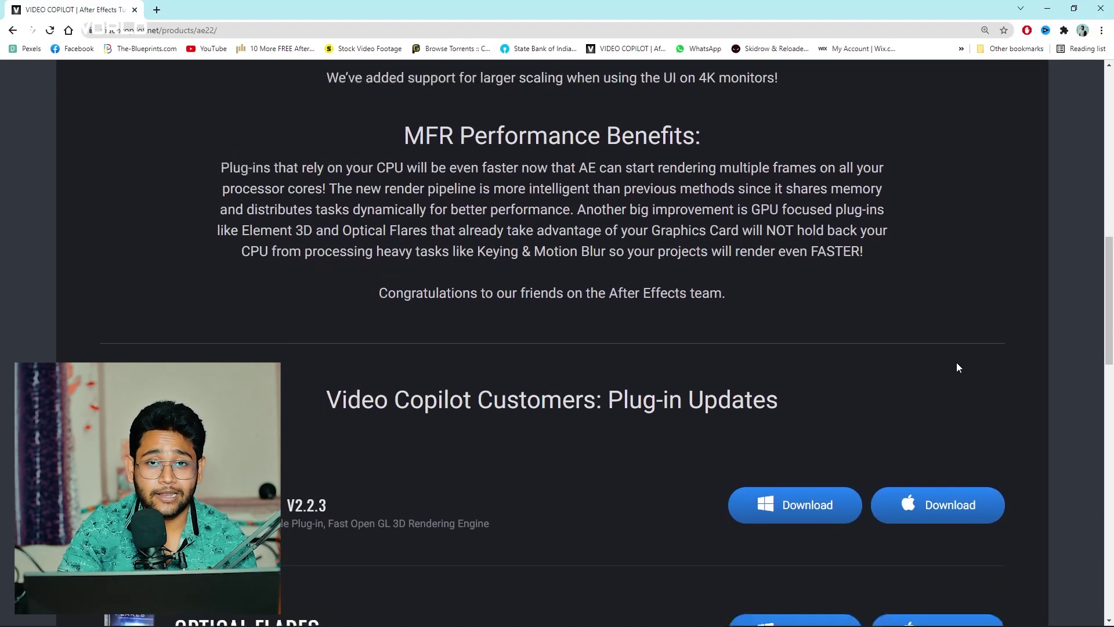
scroll(958, 366, down, 2)
scroll(959, 364, down, 1)
scroll(961, 361, down, 1)
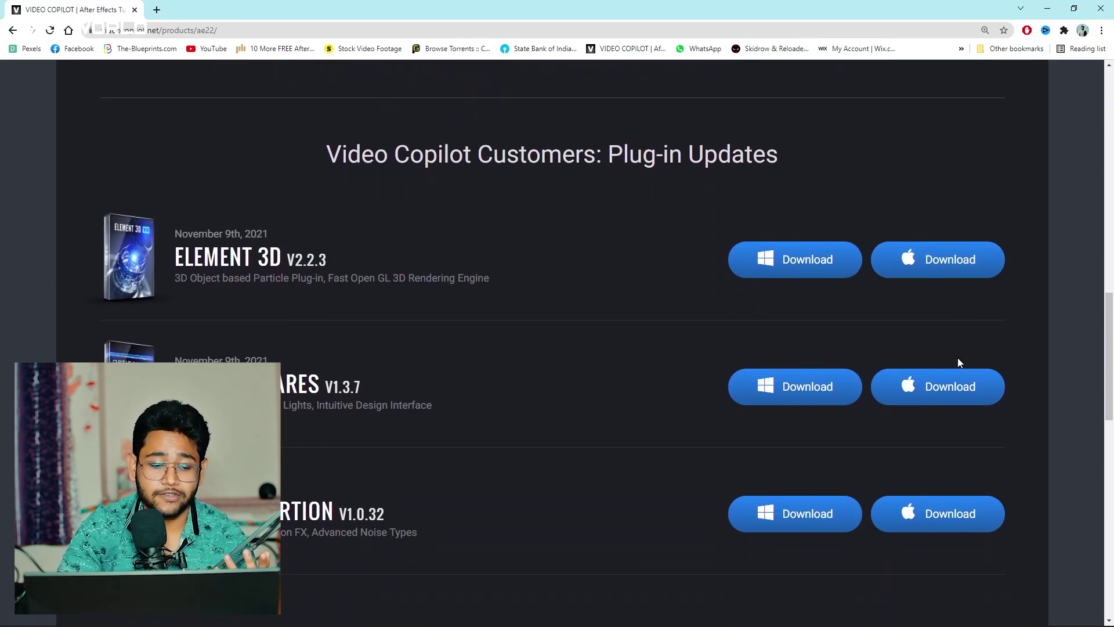
scroll(961, 360, down, 1)
scroll(964, 366, down, 1)
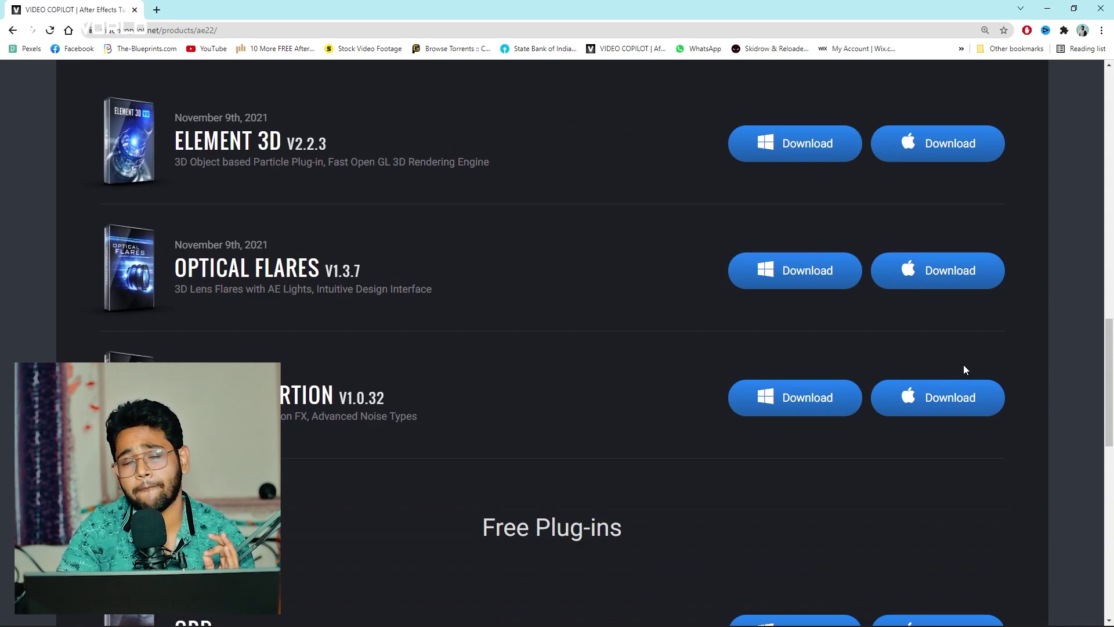
scroll(965, 370, down, 5)
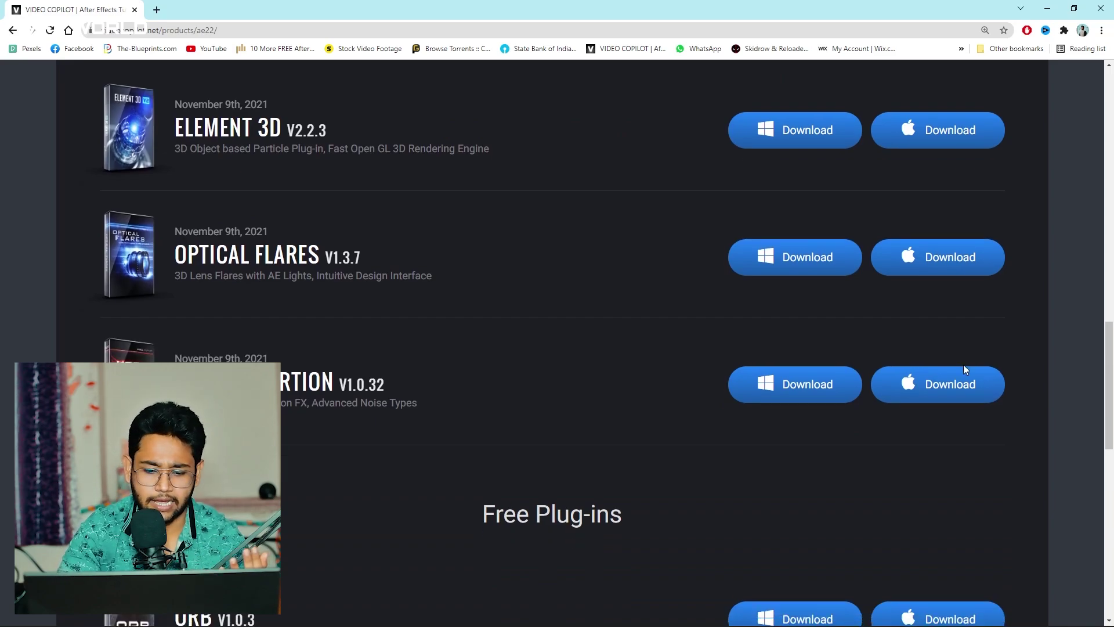
scroll(964, 365, up, 1)
scroll(964, 363, down, 2)
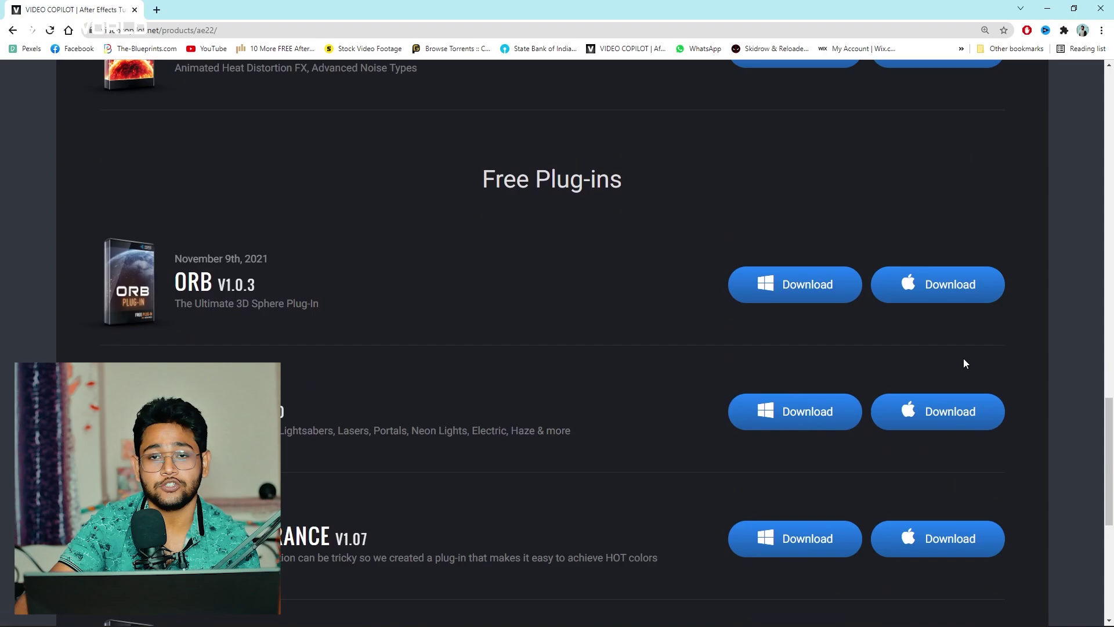
scroll(965, 363, down, 2)
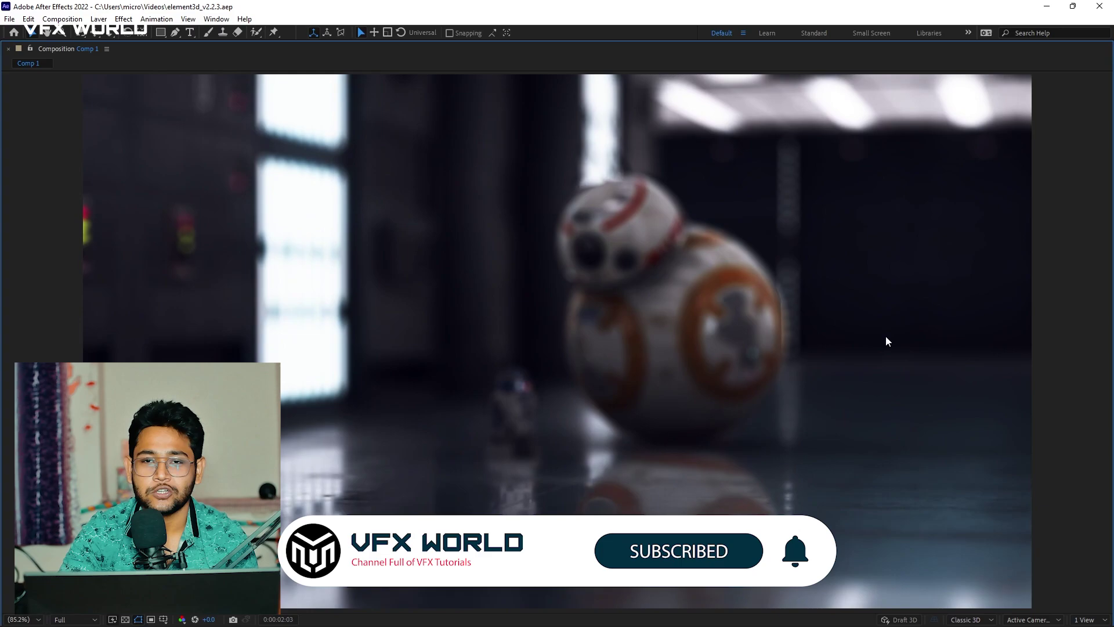
Step: Stop the preview playback and quit After Effects before installing the plug-in
key(space)
click(1107, 5)
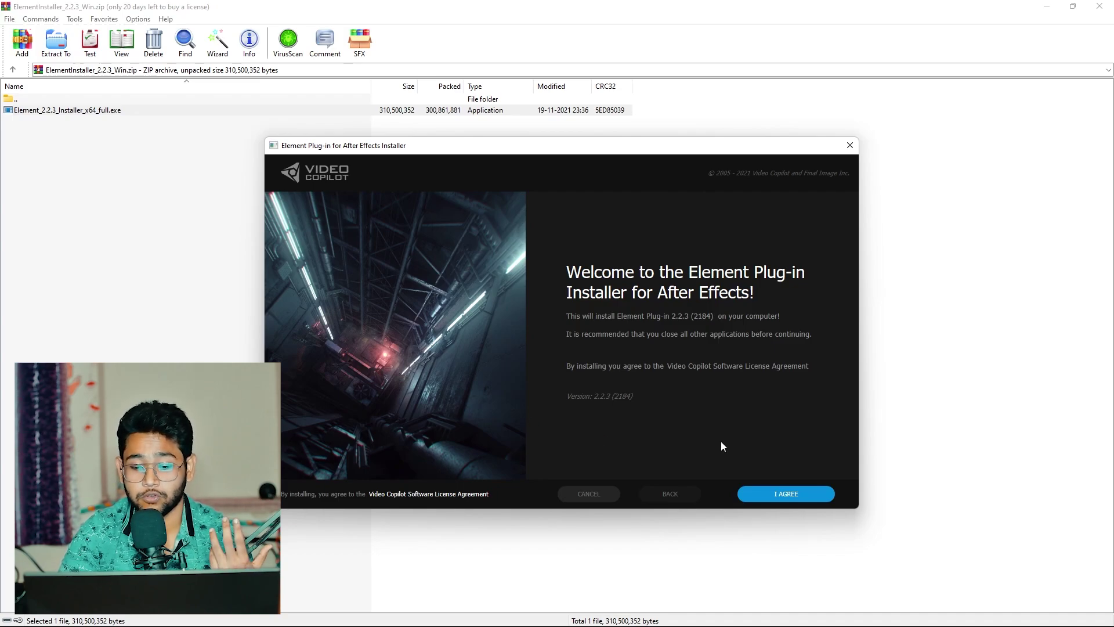
Step: Accept the Element installer's license and continue to the After Effects 2022 version selection
click(765, 494)
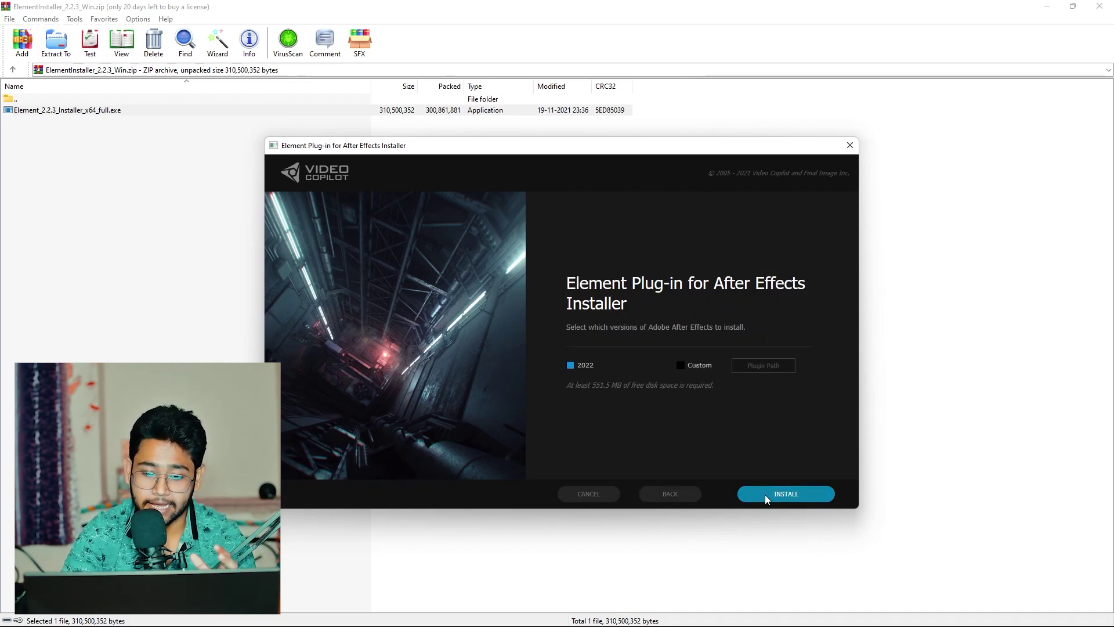
mouse_move(585, 365)
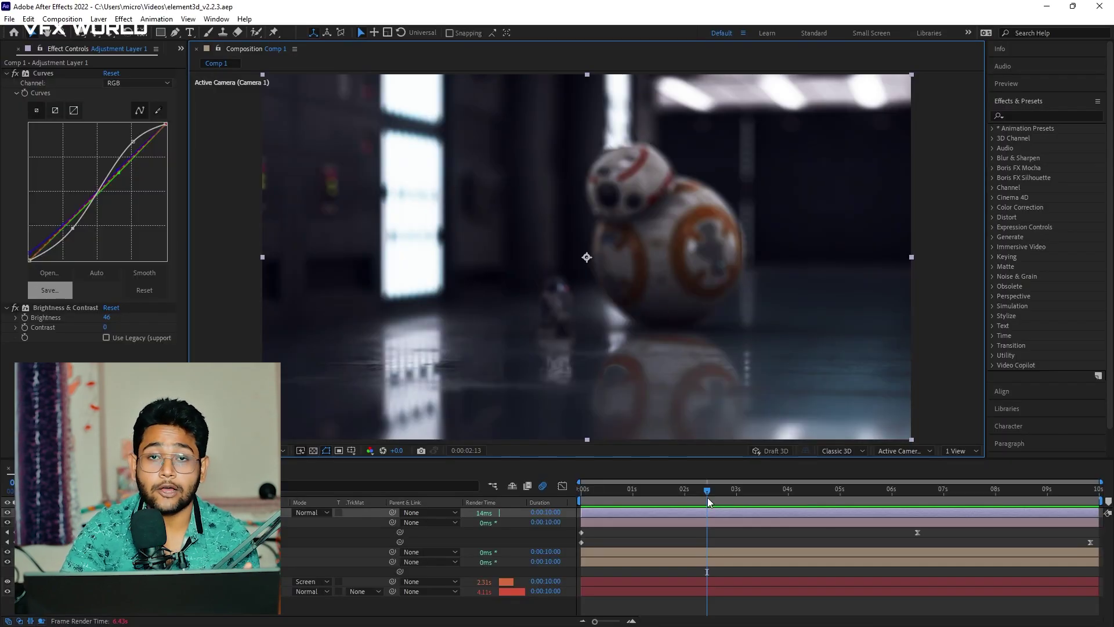
Step: Scrub to about five seconds, jump to the last frame, then show the Project panel
mouse_move(708, 502)
mouse_down()
mouse_move(861, 468)
mouse_move(1099, 490)
mouse_move(586, 568)
mouse_up()
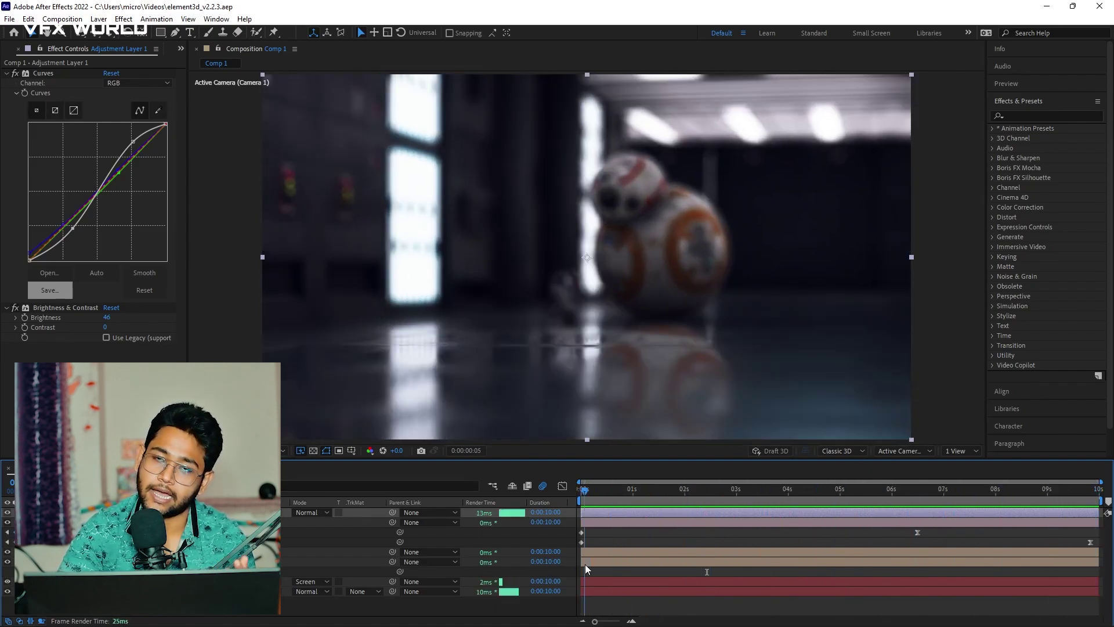
key(End)
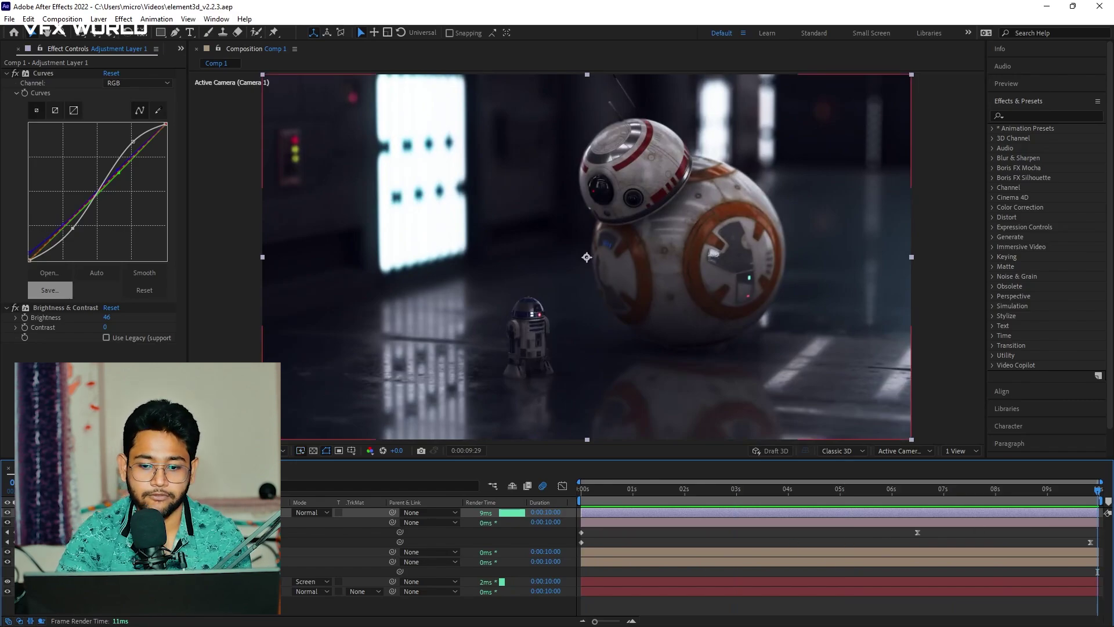
key(ctrl+0)
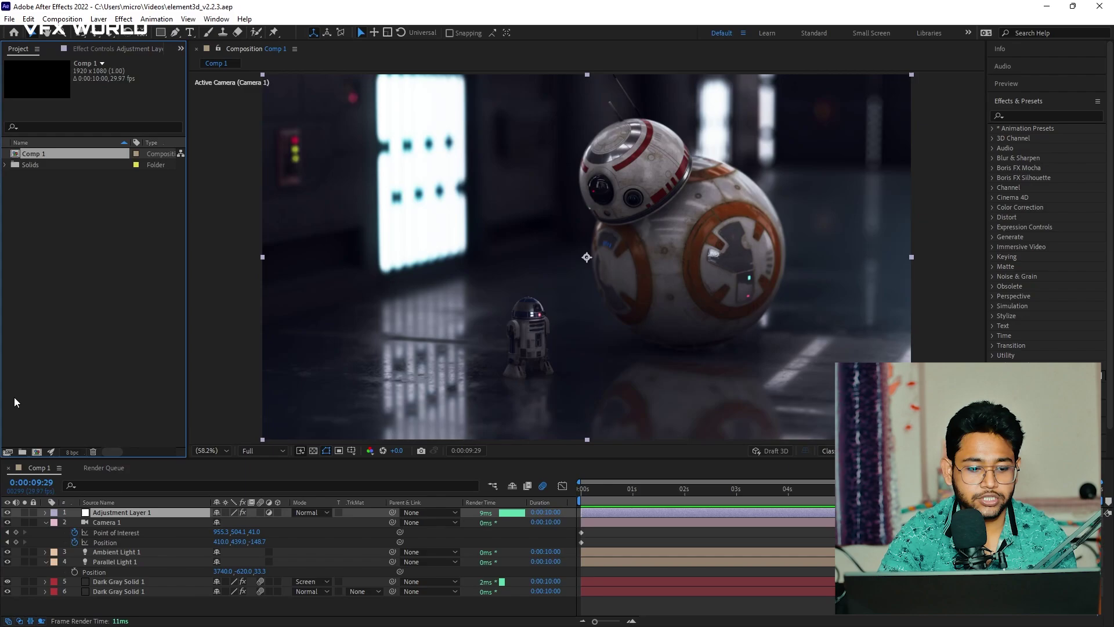
Step: Create a 1920×1080 Comp 2 containing a new dark gray solid
click(36, 451)
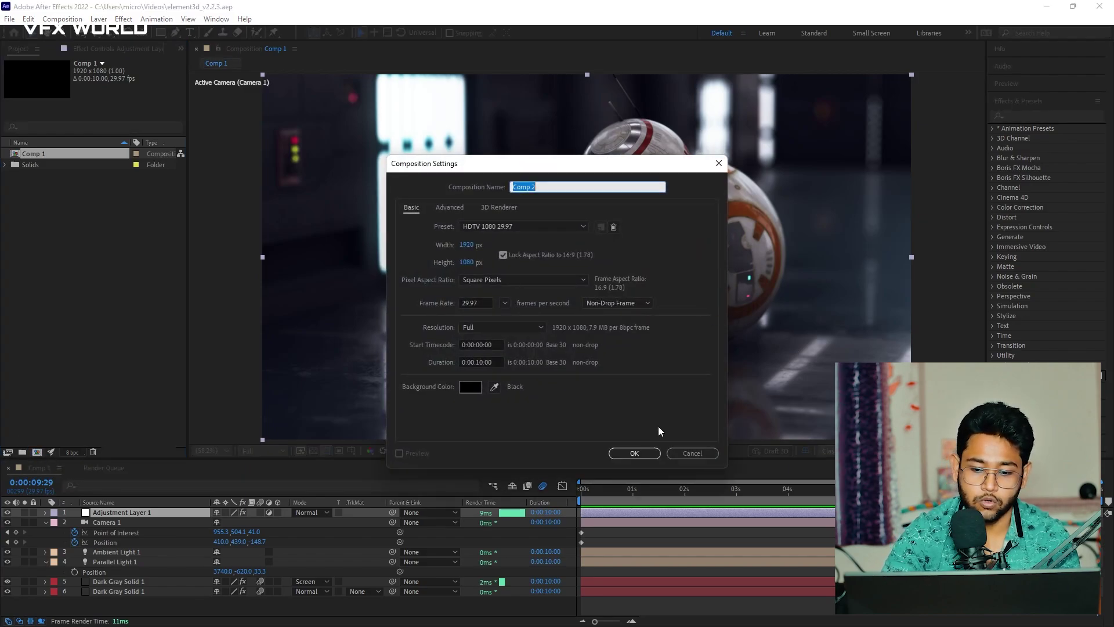
click(634, 453)
right_click(225, 562)
click(266, 412)
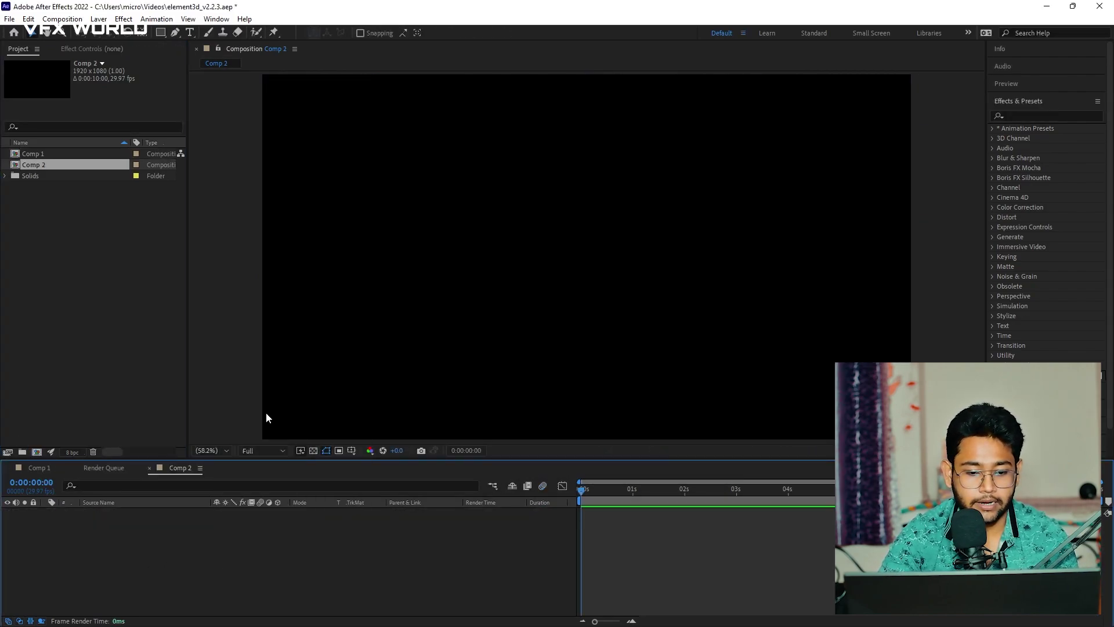
right_click(256, 511)
mouse_move(348, 399)
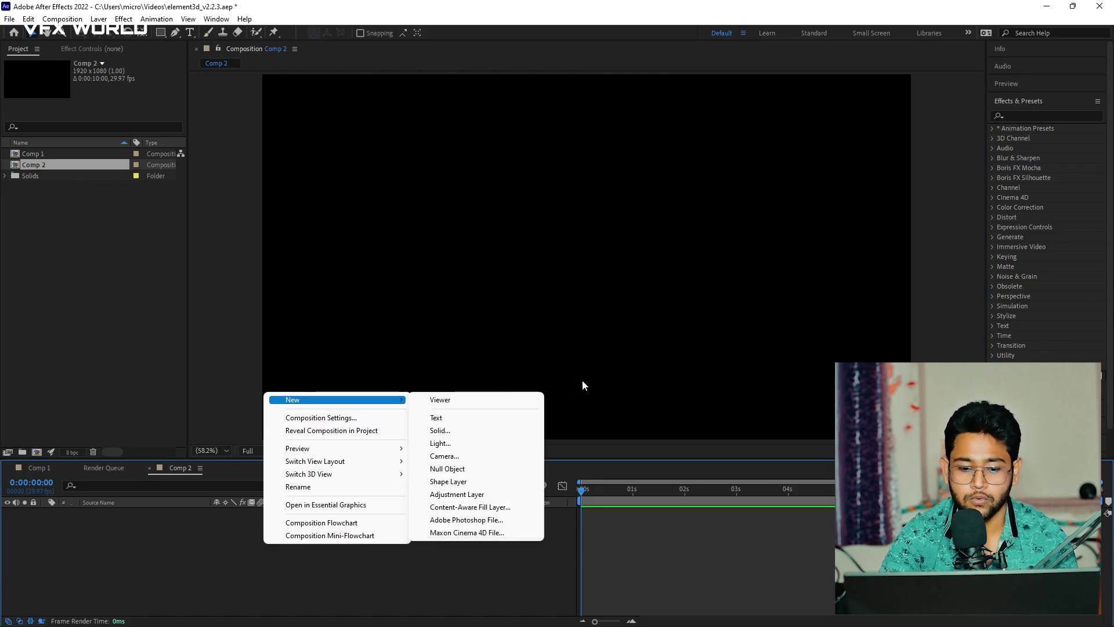
click(506, 430)
click(600, 422)
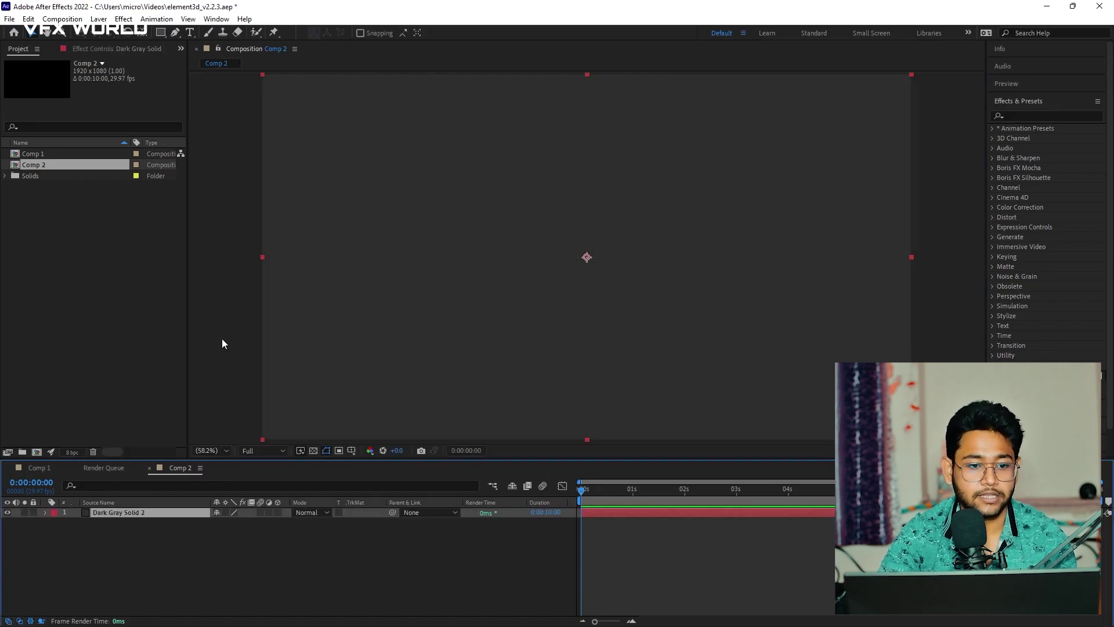
Step: Apply the Video Copilot Element effect to the solid
click(125, 47)
right_click(142, 135)
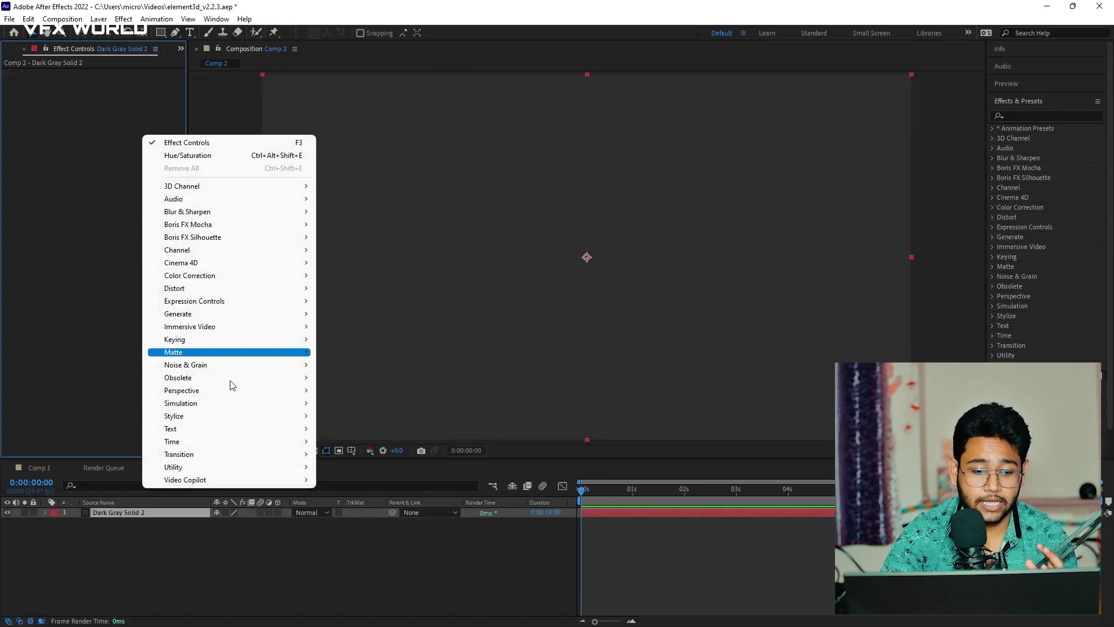
mouse_move(246, 481)
click(376, 481)
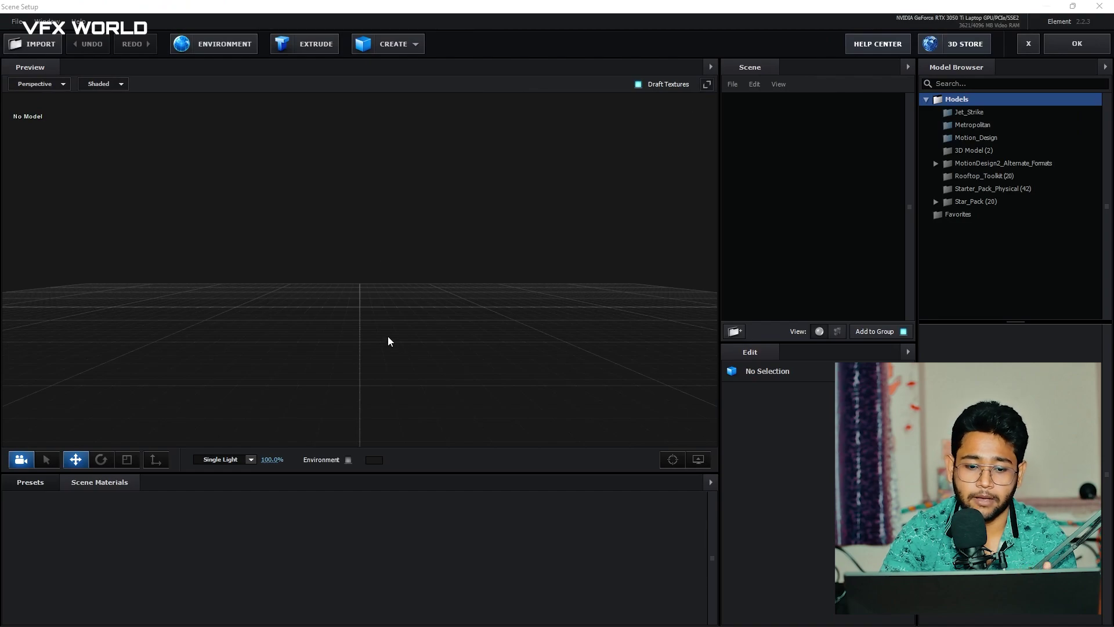
Step: Orbit the empty Scene Setup preview around the bare ground grid
drag(389, 340, 414, 350)
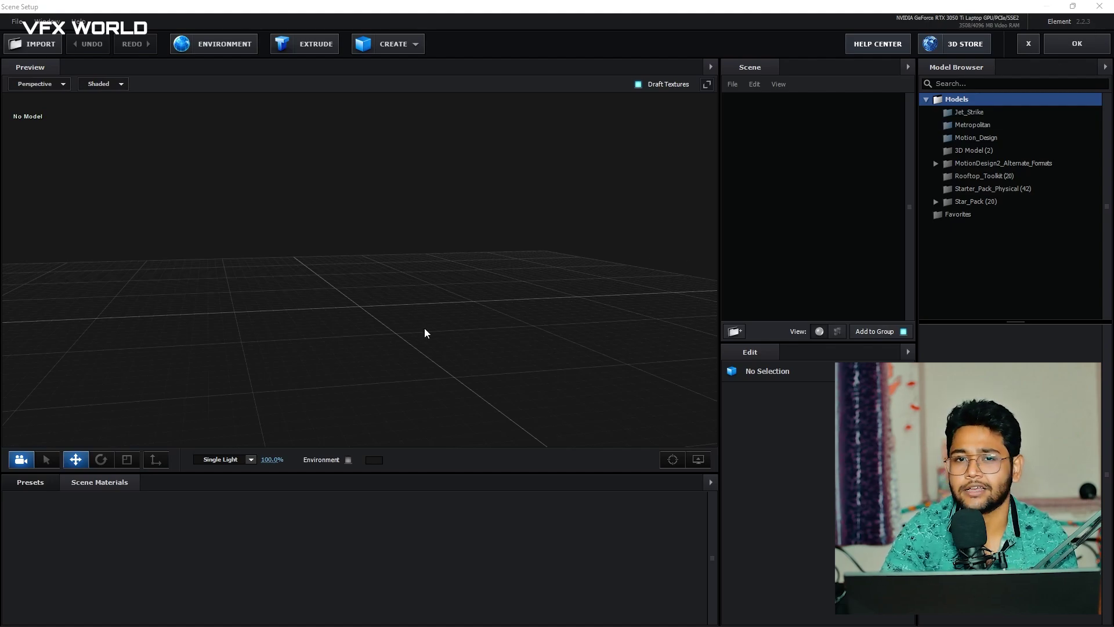
drag(453, 325, 428, 343)
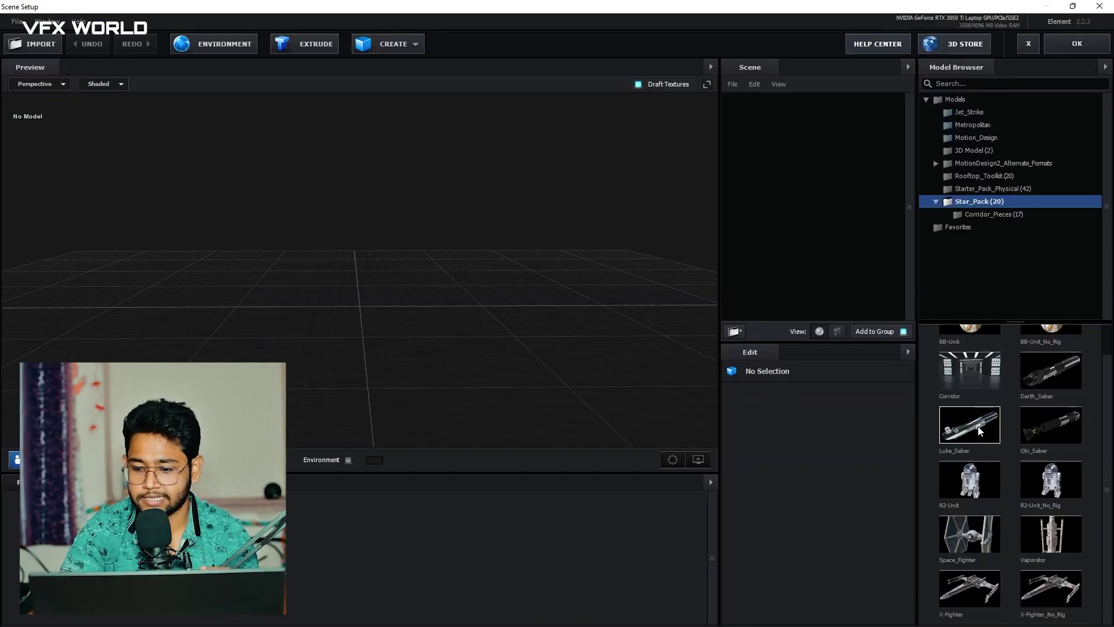
Step: Add the Star_Pack Corridor model and move the view inside the corridor
scroll(979, 430, up, 1)
click(974, 405)
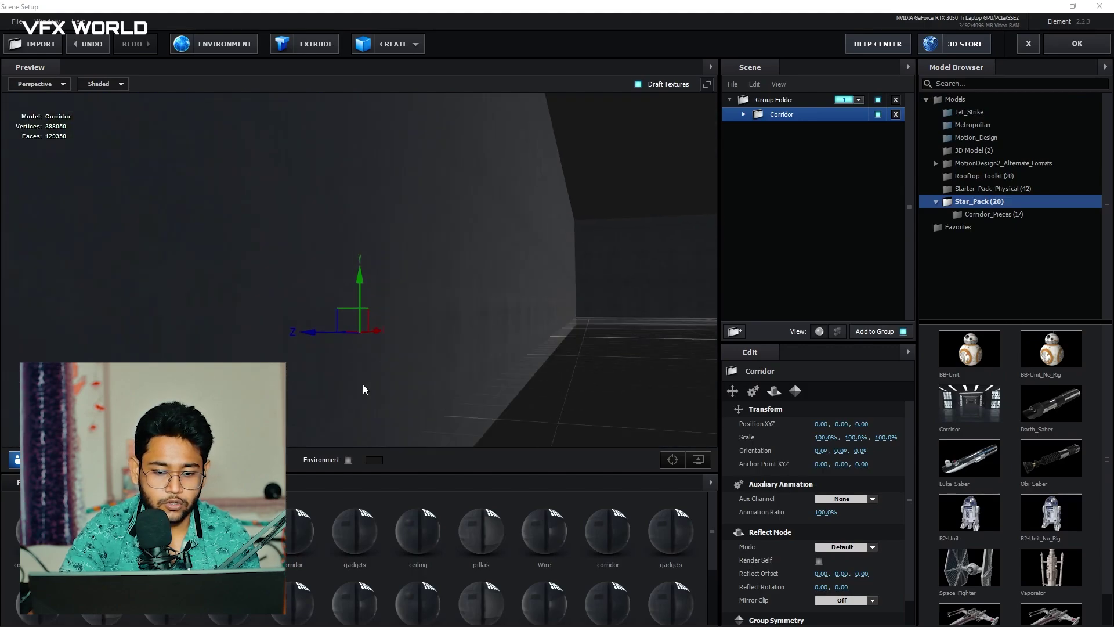
mouse_move(461, 396)
mouse_down()
mouse_move(545, 374)
mouse_move(406, 306)
mouse_move(417, 335)
mouse_up()
scroll(552, 381, up, 3)
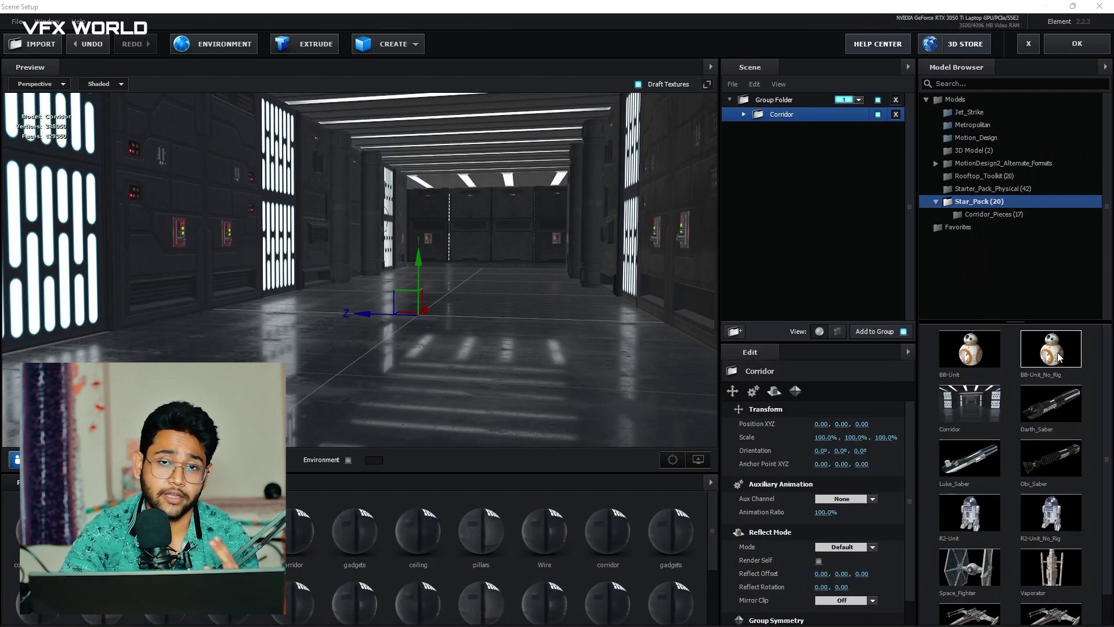
Step: Add the BB-Unit droid, scale it to 36.9%, and lower it to Y -0.21
click(974, 360)
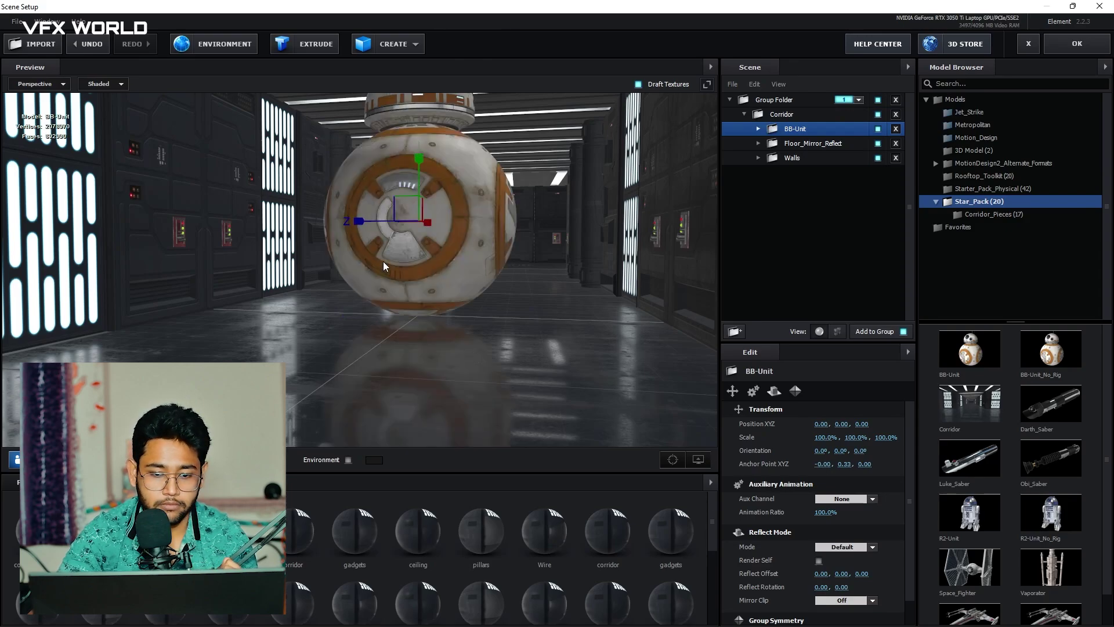
scroll(406, 265, down, 5)
drag(404, 218, 354, 360)
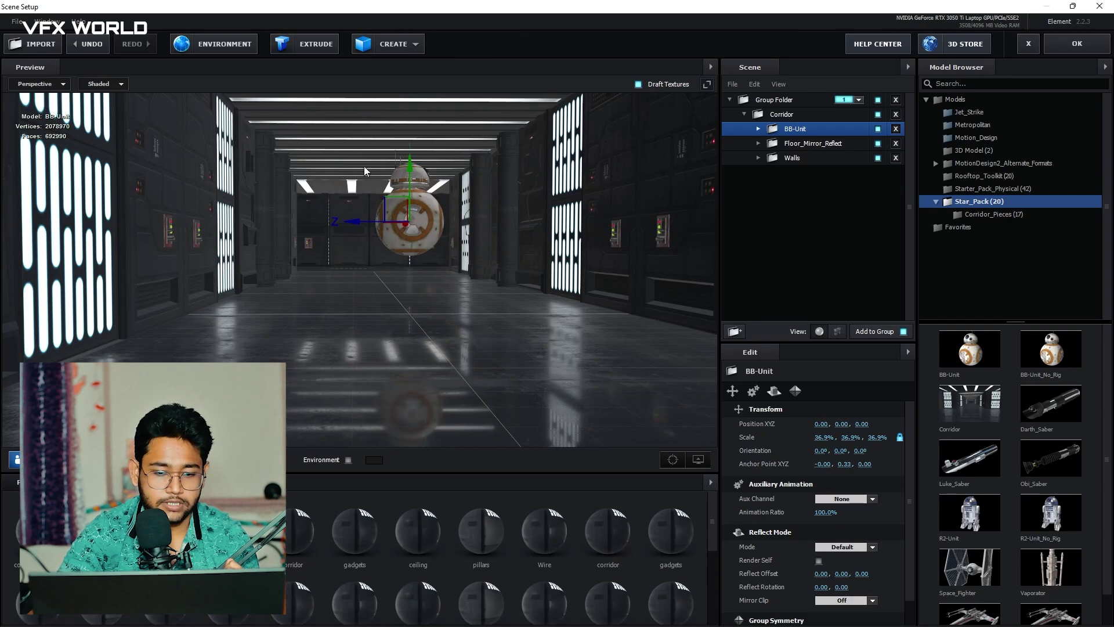
drag(410, 195, 418, 244)
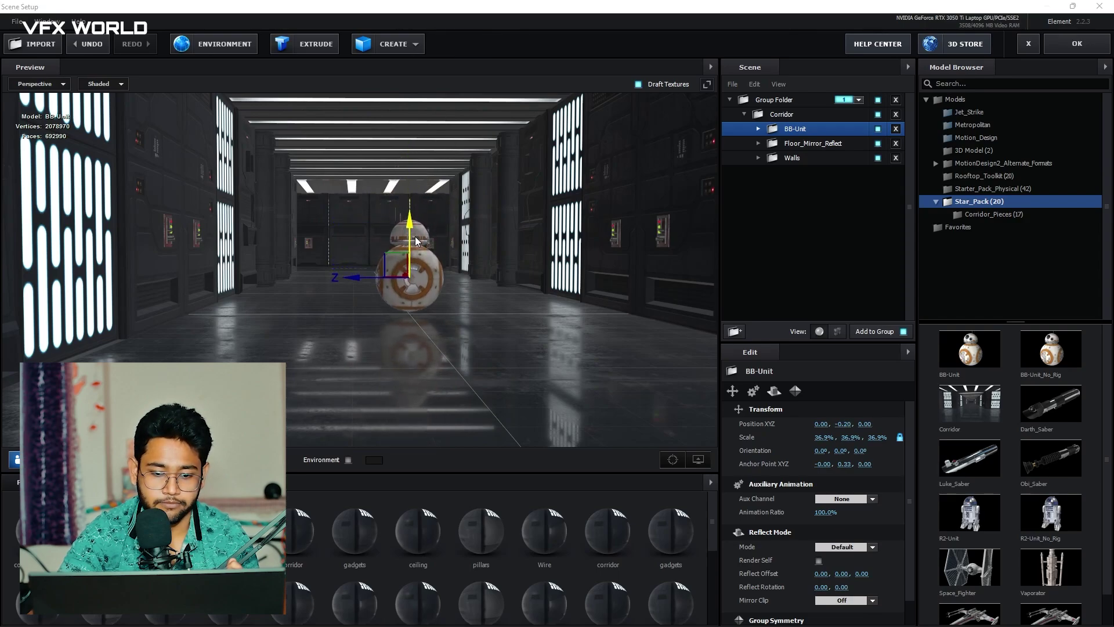
scroll(422, 302, up, 3)
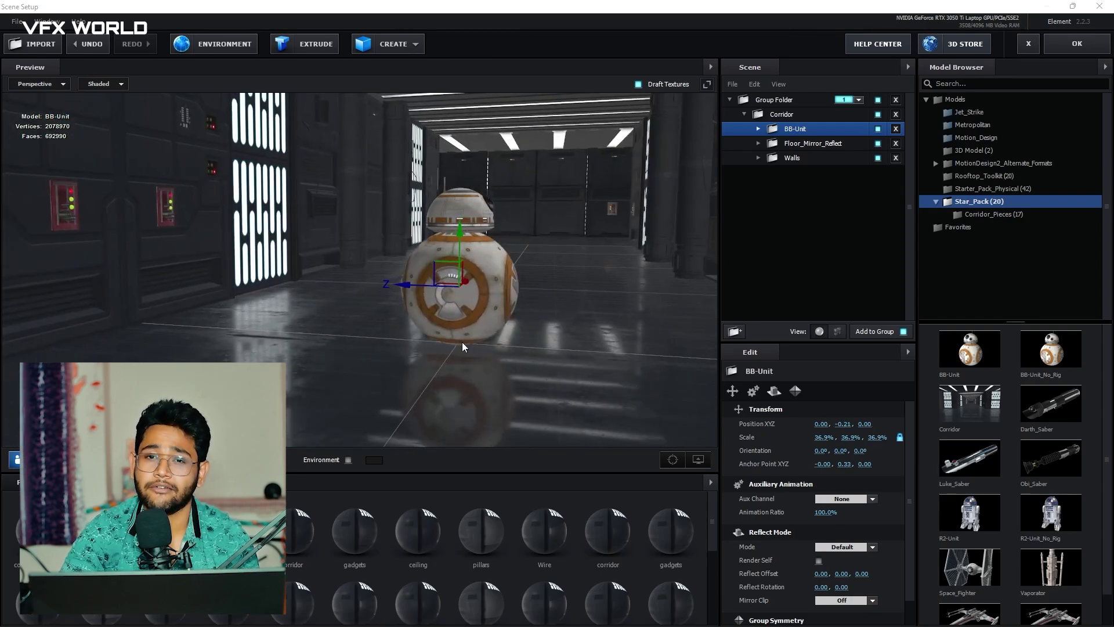
drag(461, 344, 441, 323)
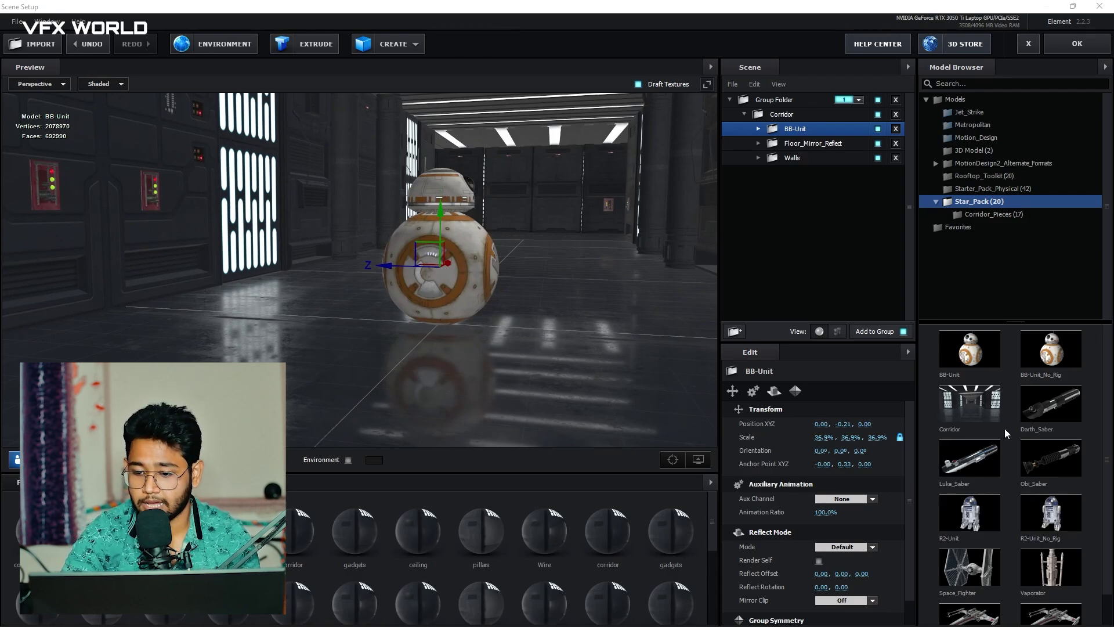
scroll(1005, 428, down, 1)
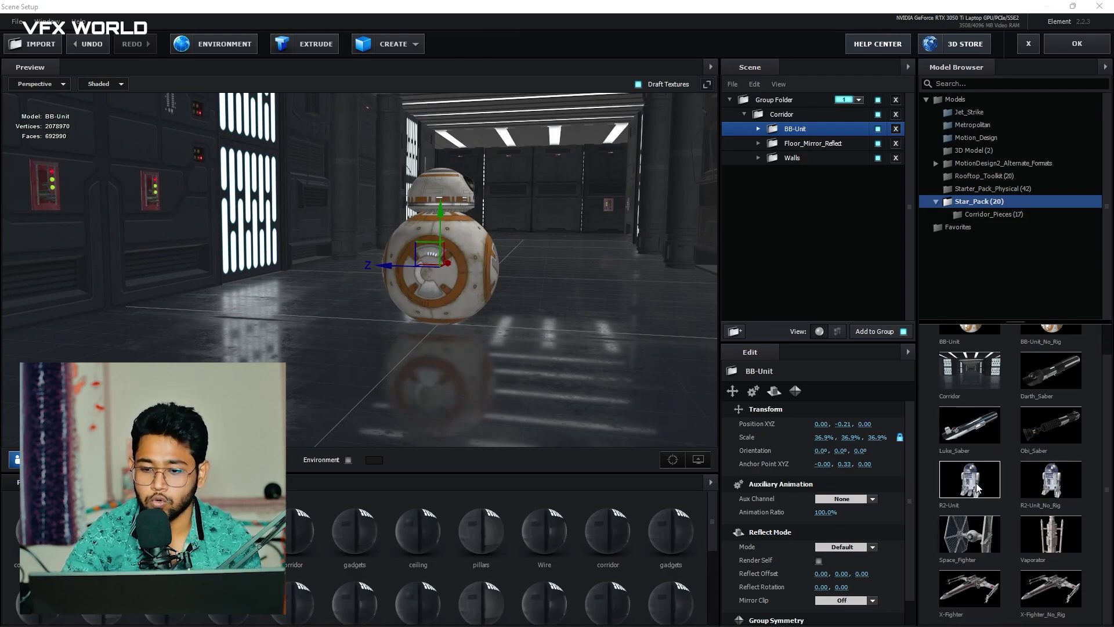
Step: Add R2-Unit to the Corridor group, shrink it to 5%, and slide it beside BB-8
click(789, 118)
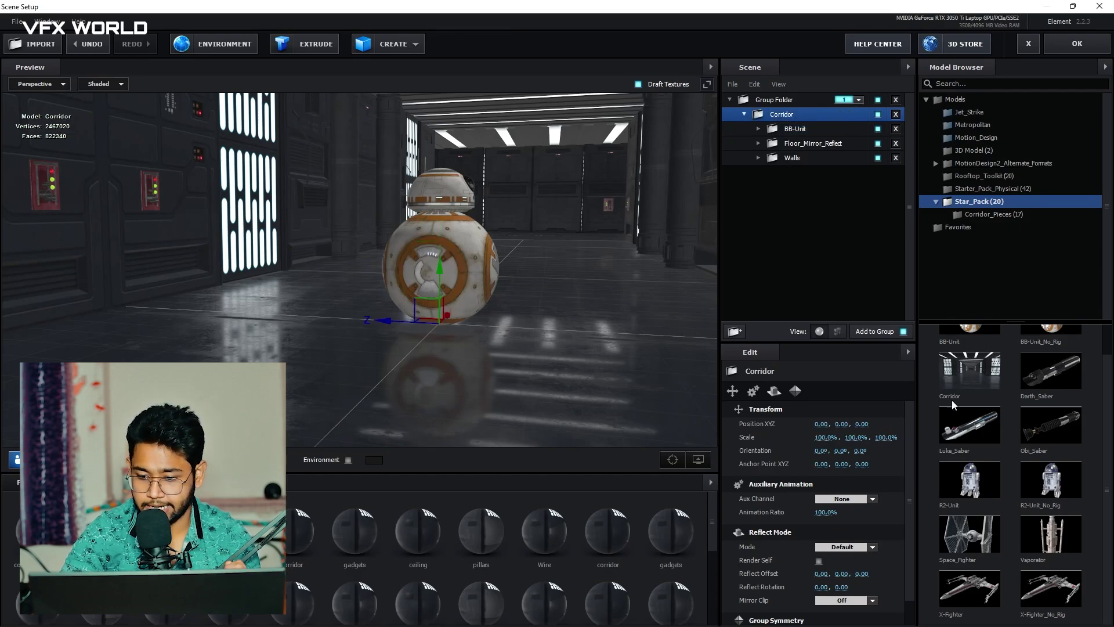
click(972, 486)
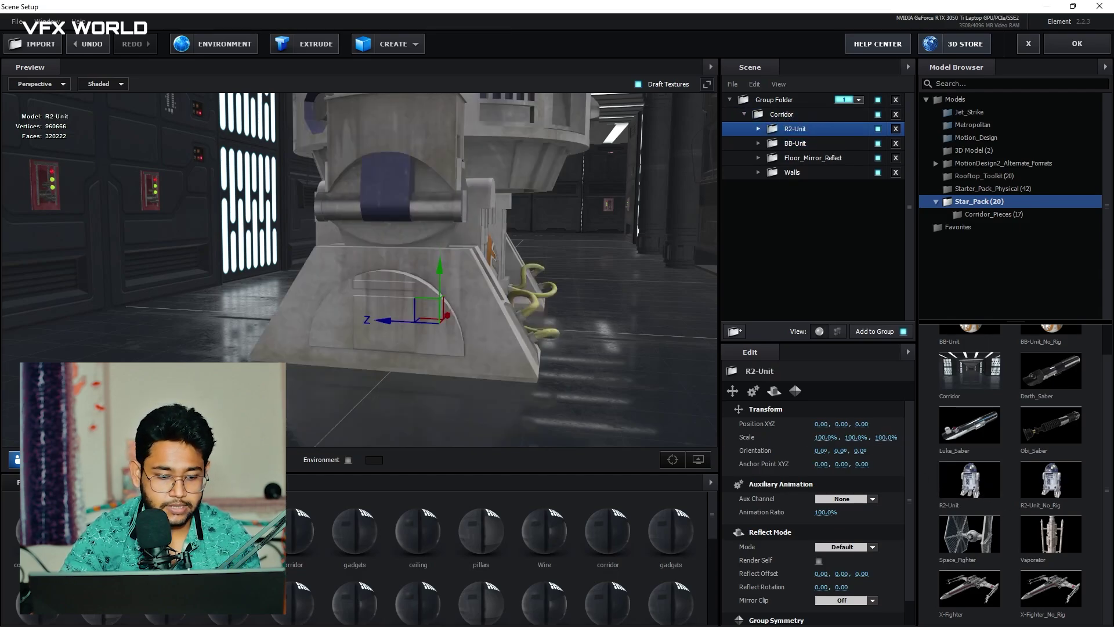
drag(436, 318, 391, 389)
text(15)
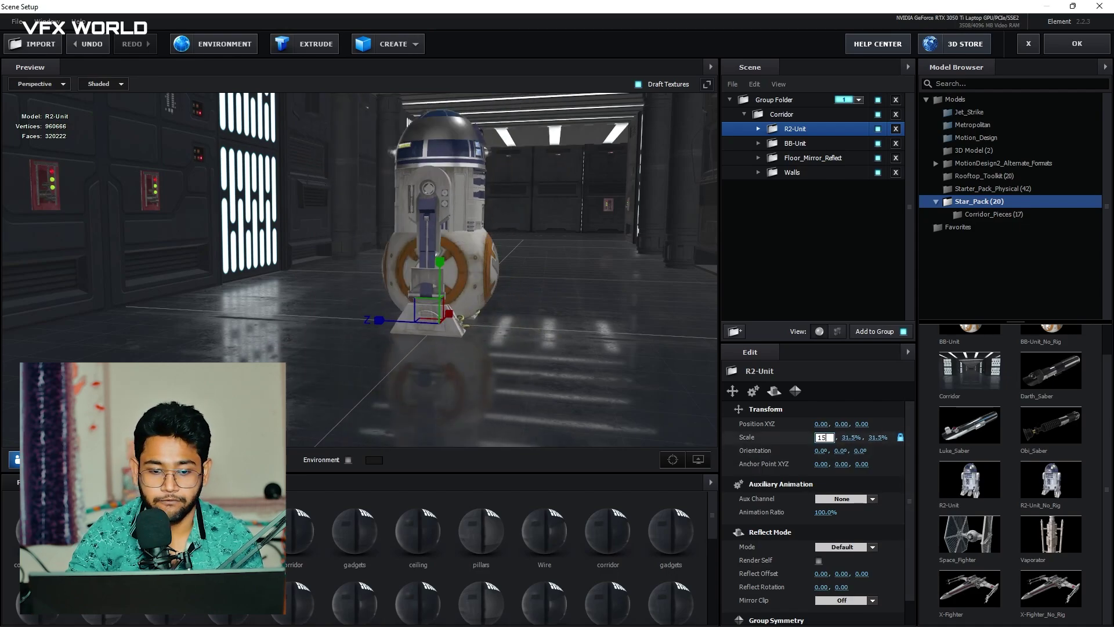
key(Return)
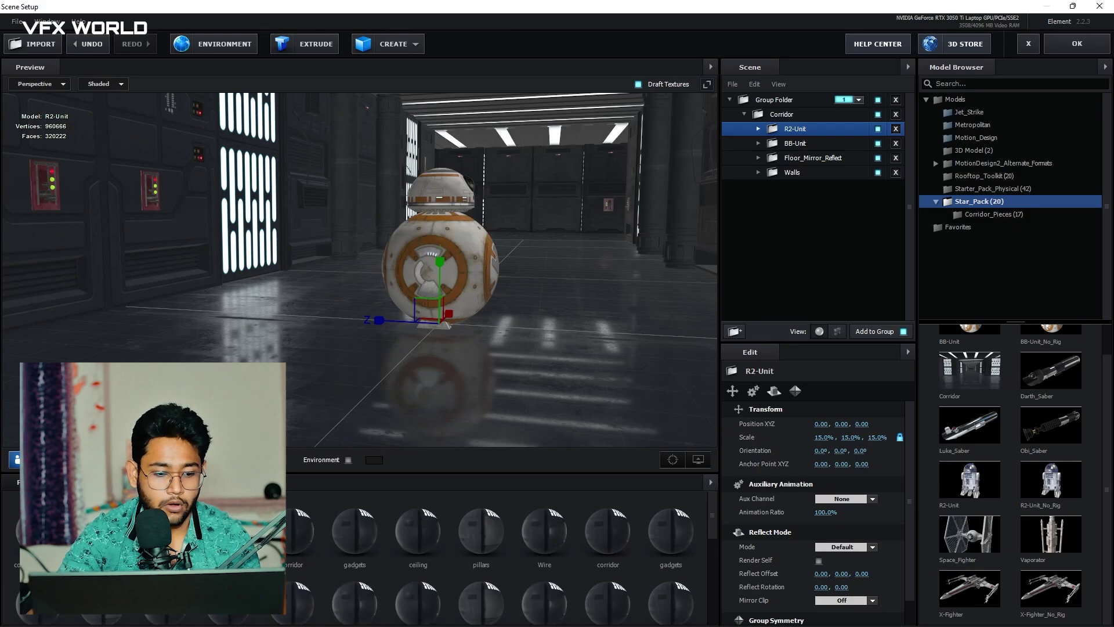
drag(517, 357, 471, 383)
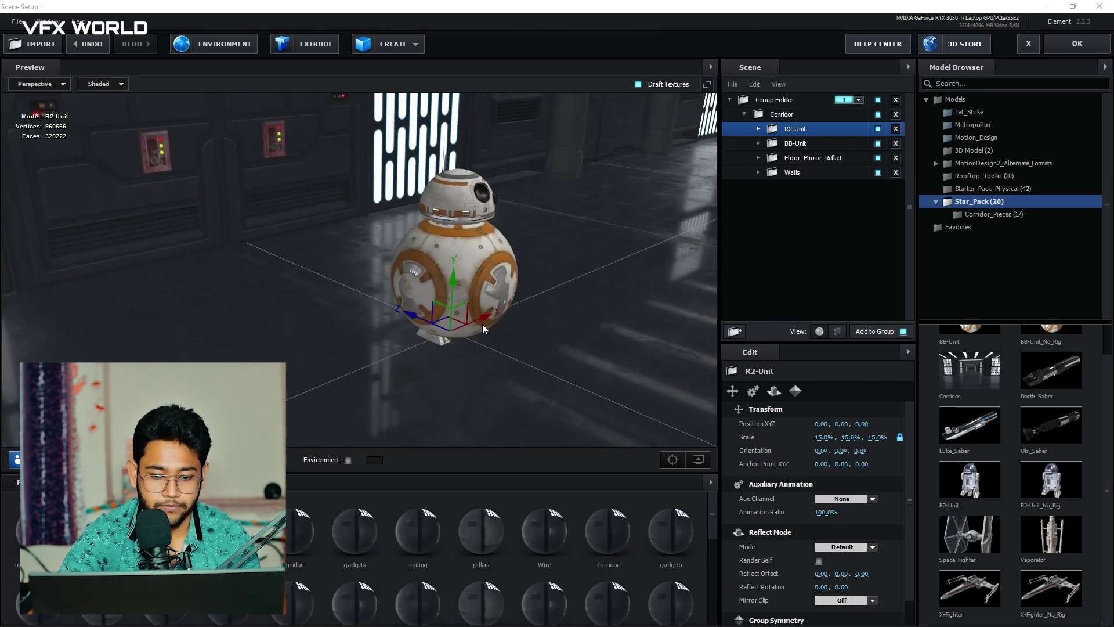
drag(433, 334, 322, 390)
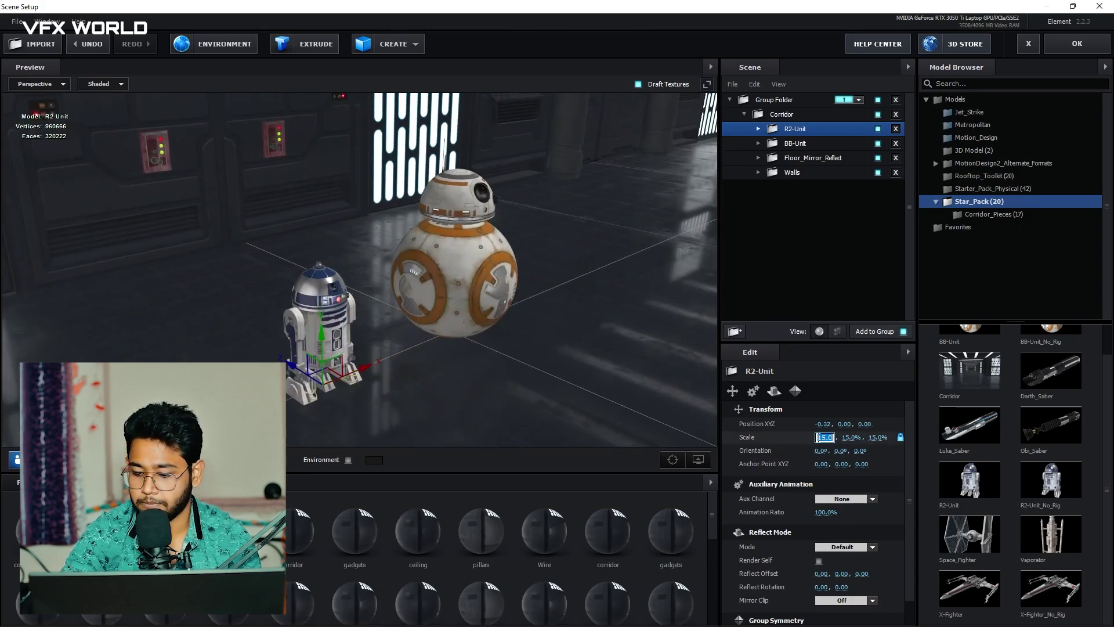
key(Return)
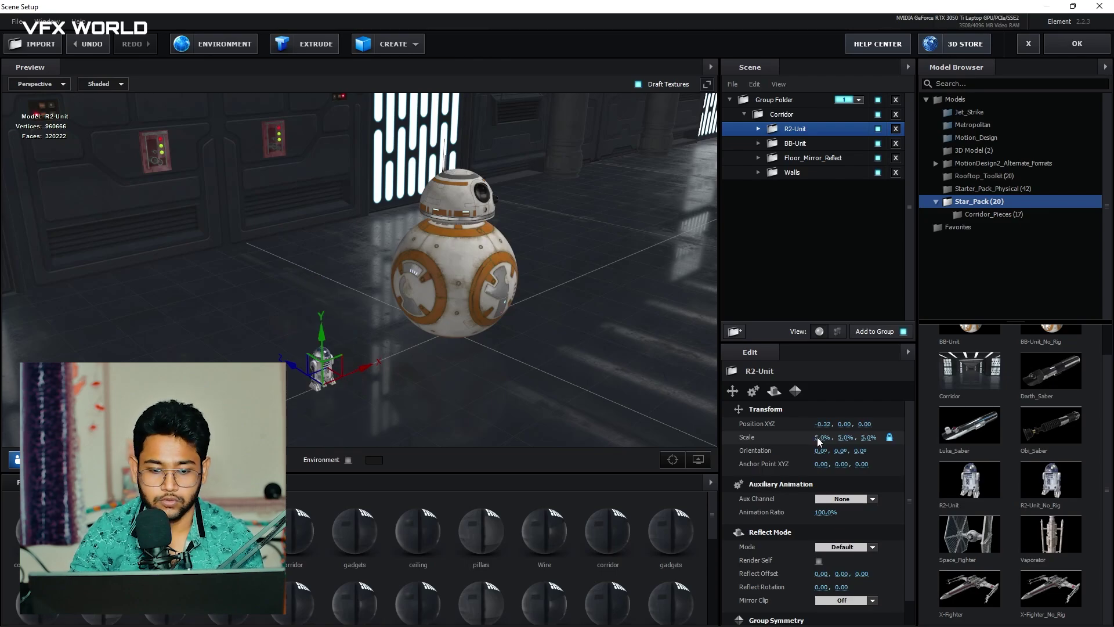
Step: Push R2-D2 back along Z and turn it around its Y axis
scroll(367, 401, up, 5)
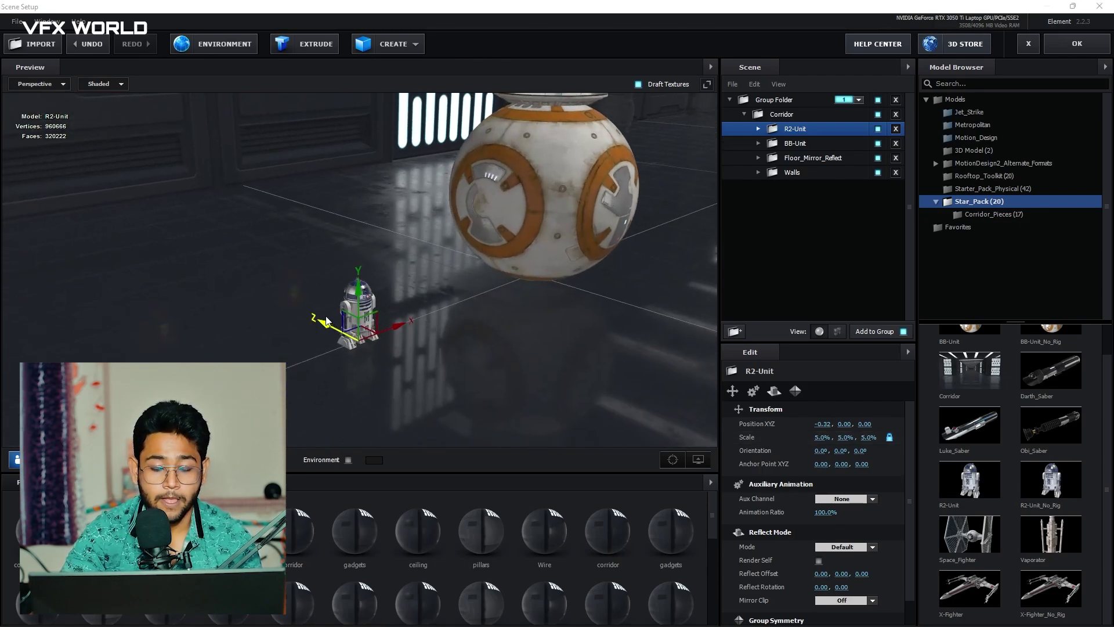
drag(327, 321, 278, 298)
click(289, 303)
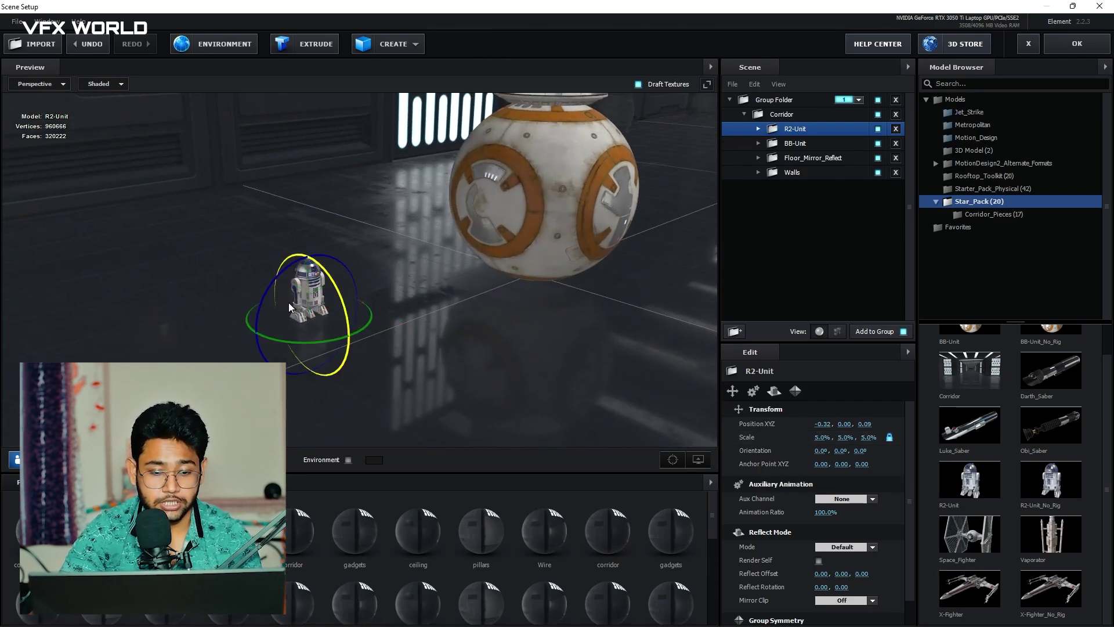
drag(320, 351, 264, 332)
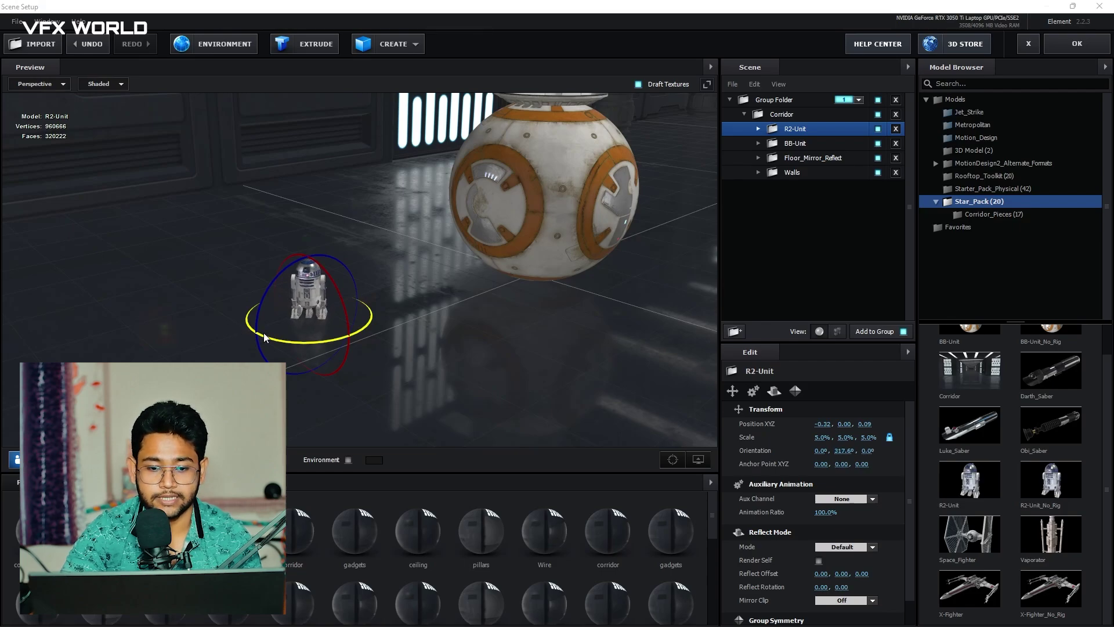
scroll(531, 302, up, 1)
drag(531, 299, 633, 242)
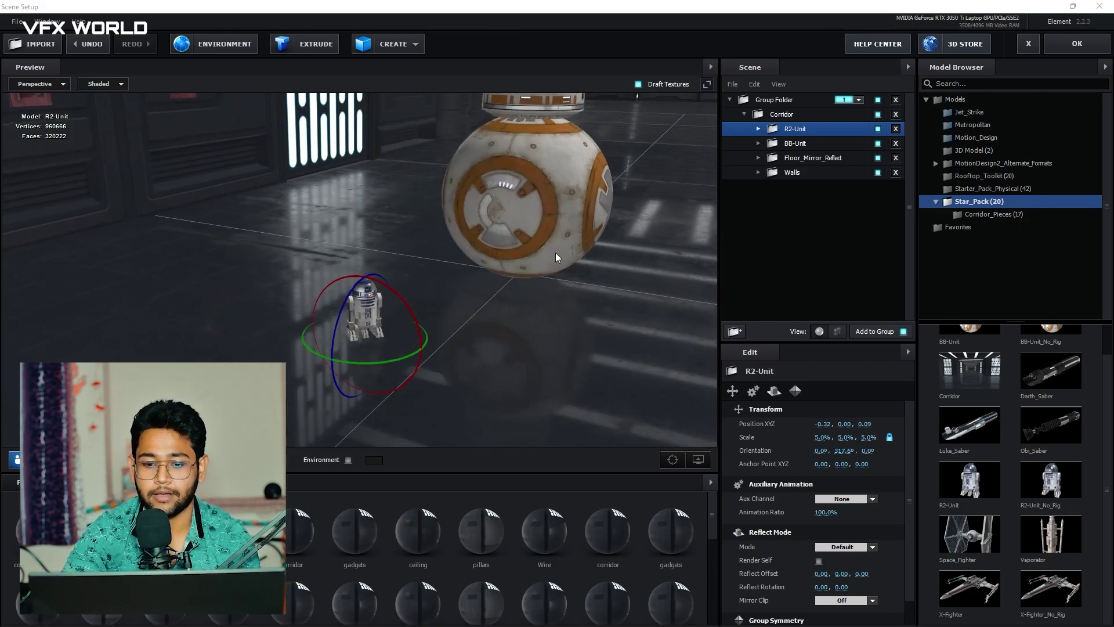
Step: Select BB-8's Head part and tilt it sideways with a negative Orientation X value
click(790, 144)
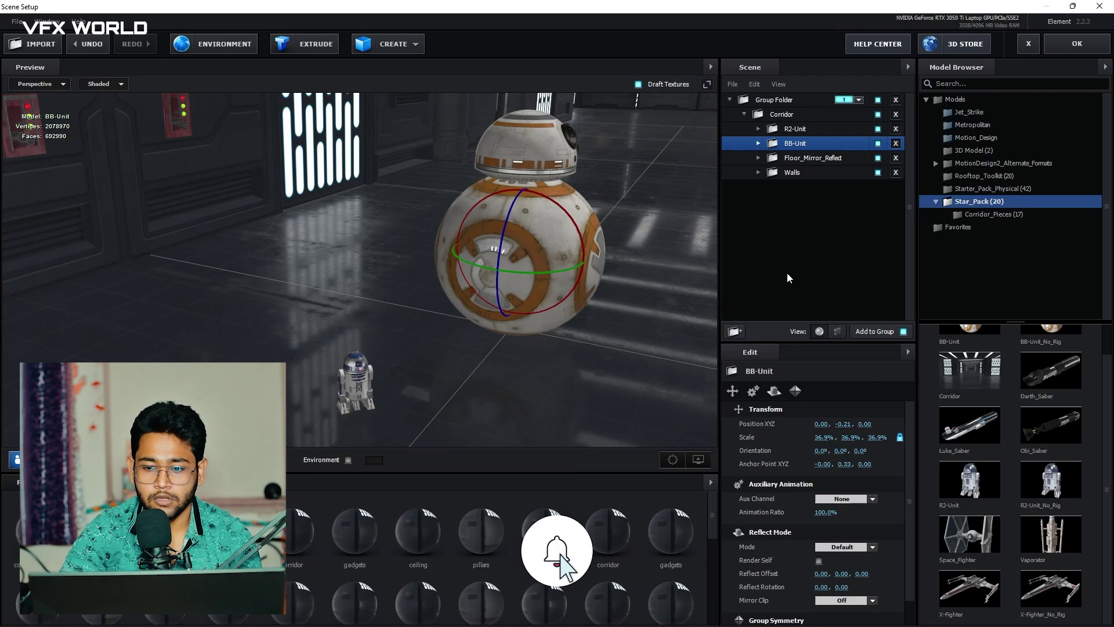
click(759, 143)
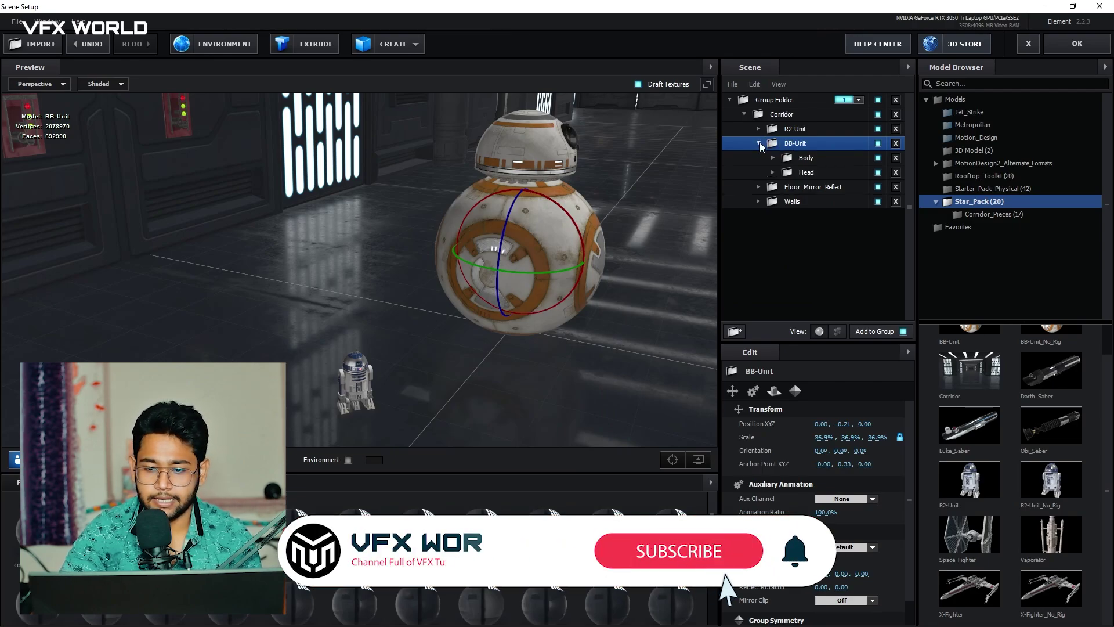
click(799, 156)
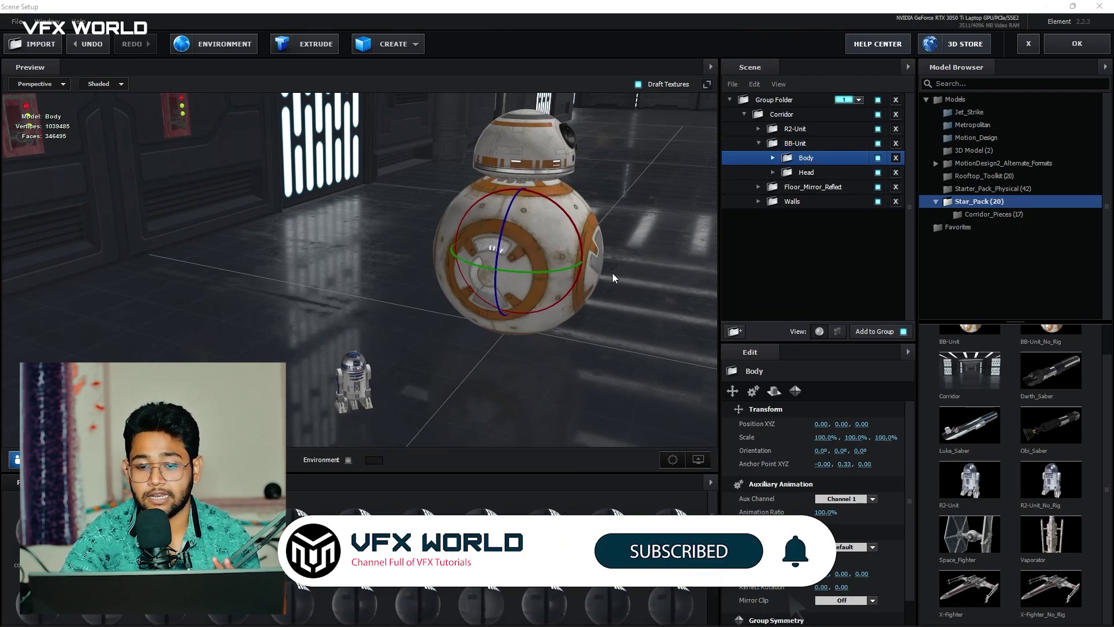
drag(612, 272, 612, 285)
click(789, 173)
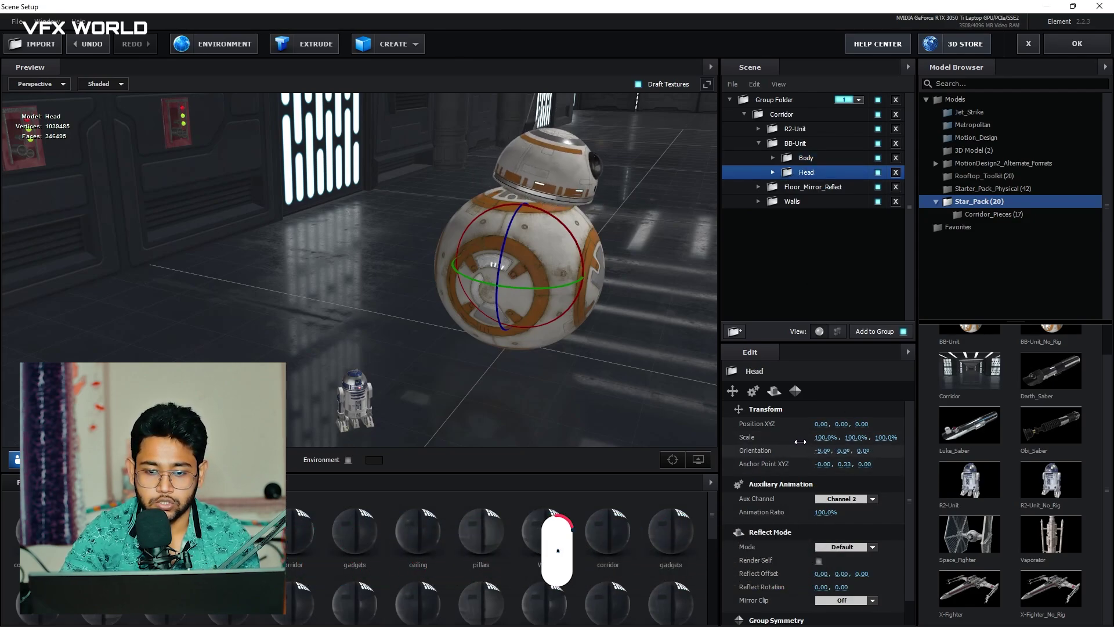
mouse_move(803, 436)
mouse_down()
mouse_move(785, 444)
mouse_move(905, 450)
mouse_move(821, 451)
mouse_up()
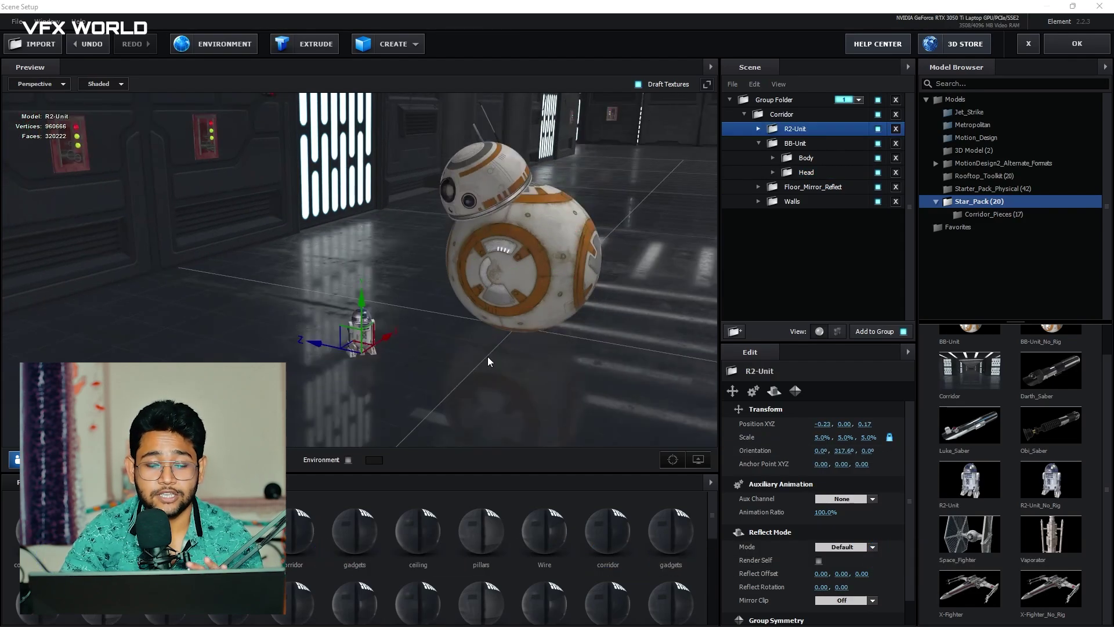
drag(488, 361, 492, 351)
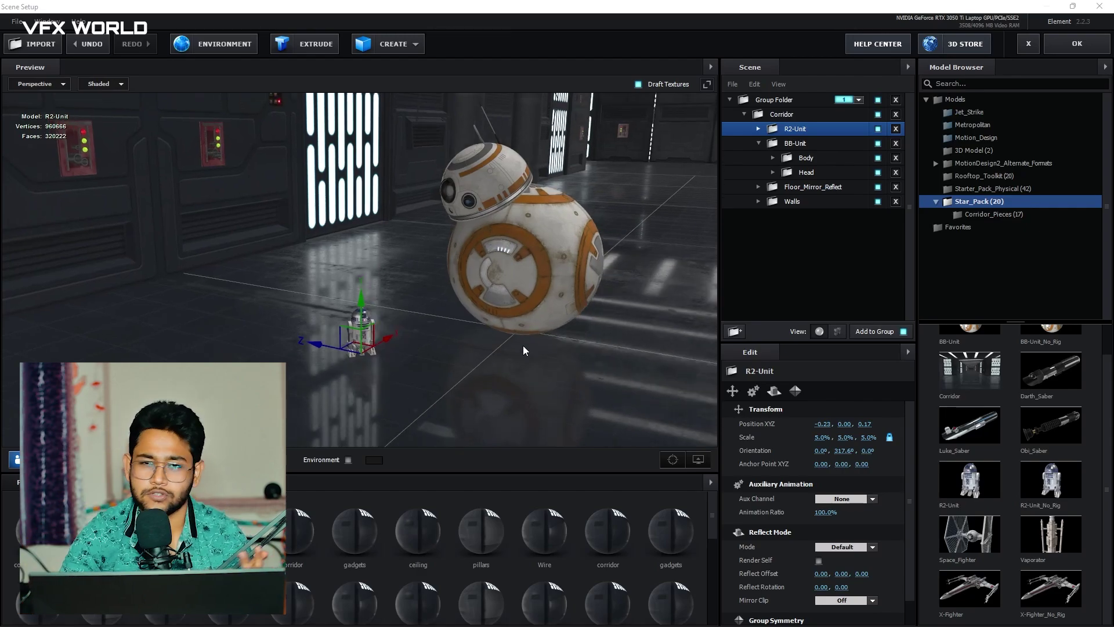
drag(517, 371, 520, 384)
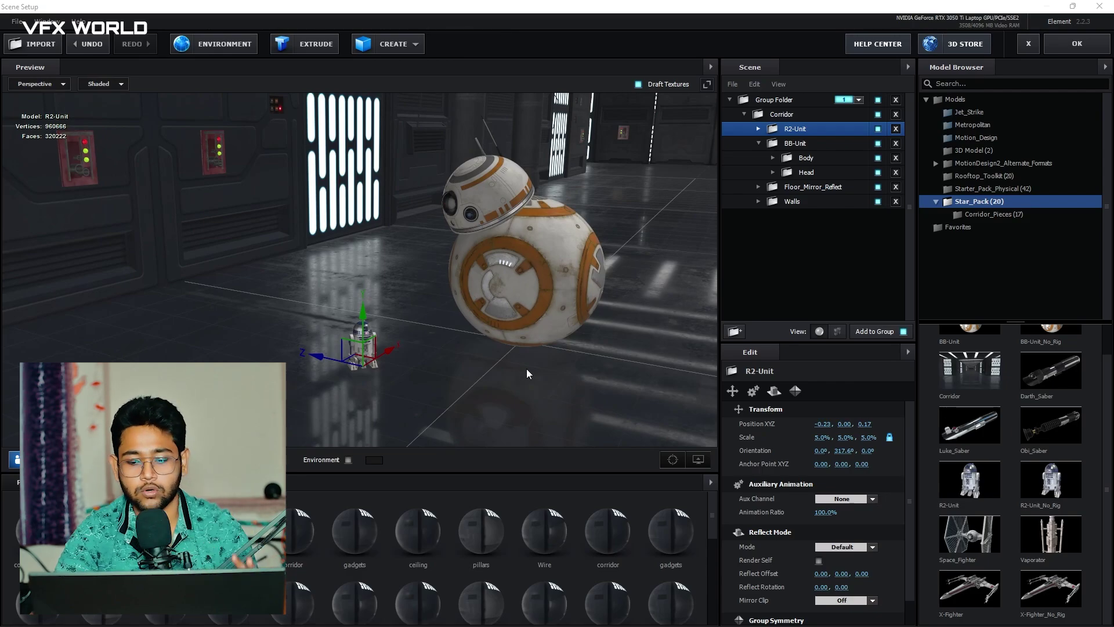
drag(527, 368, 615, 399)
Step: Enable Show AO in Element's preview view options, then orbit and pan to reframe BB-8
click(696, 458)
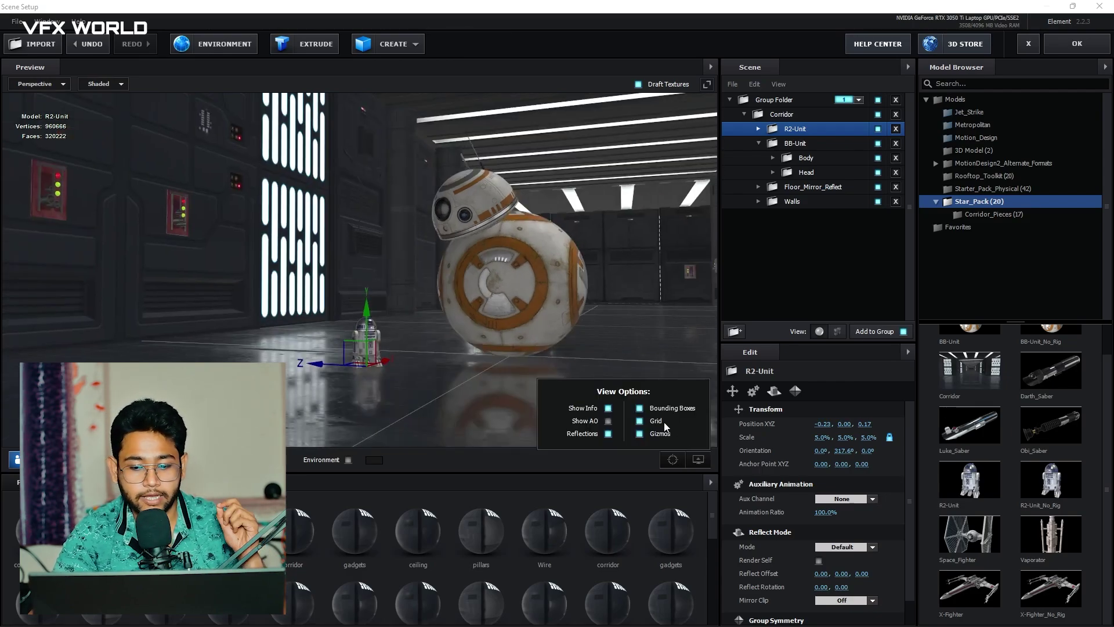
click(608, 421)
drag(531, 305, 513, 317)
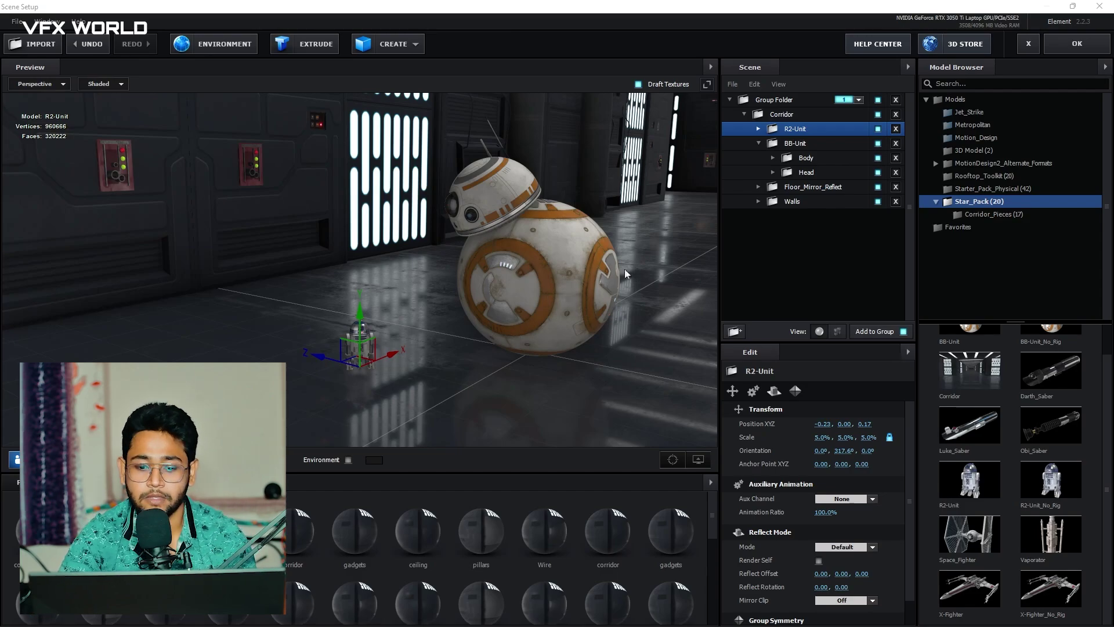
scroll(621, 264, up, 3)
drag(617, 264, 536, 299)
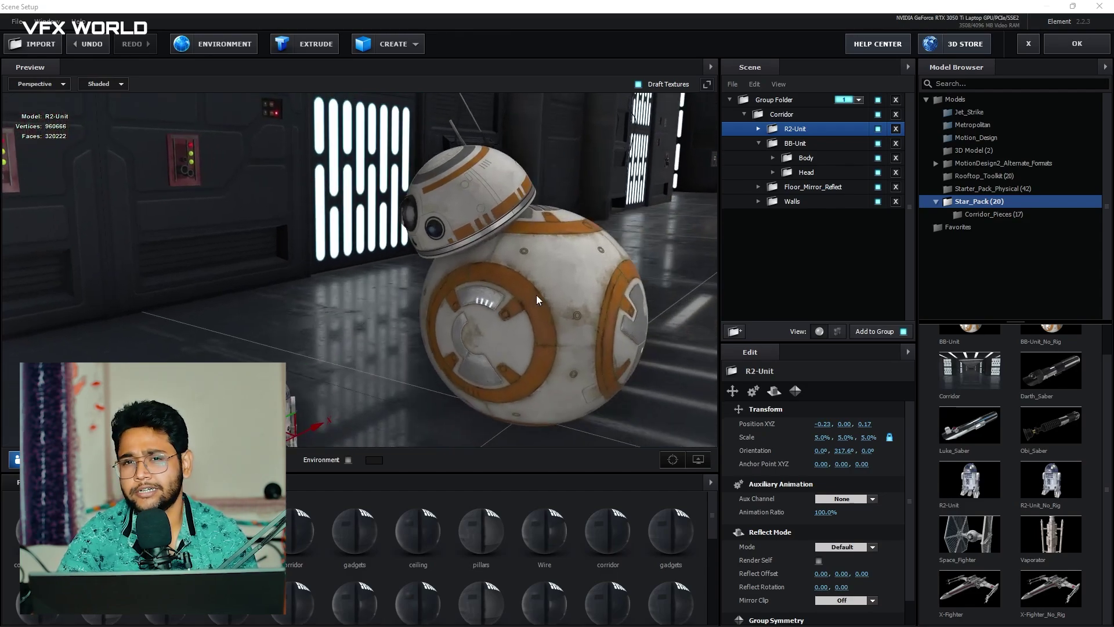
click(572, 277)
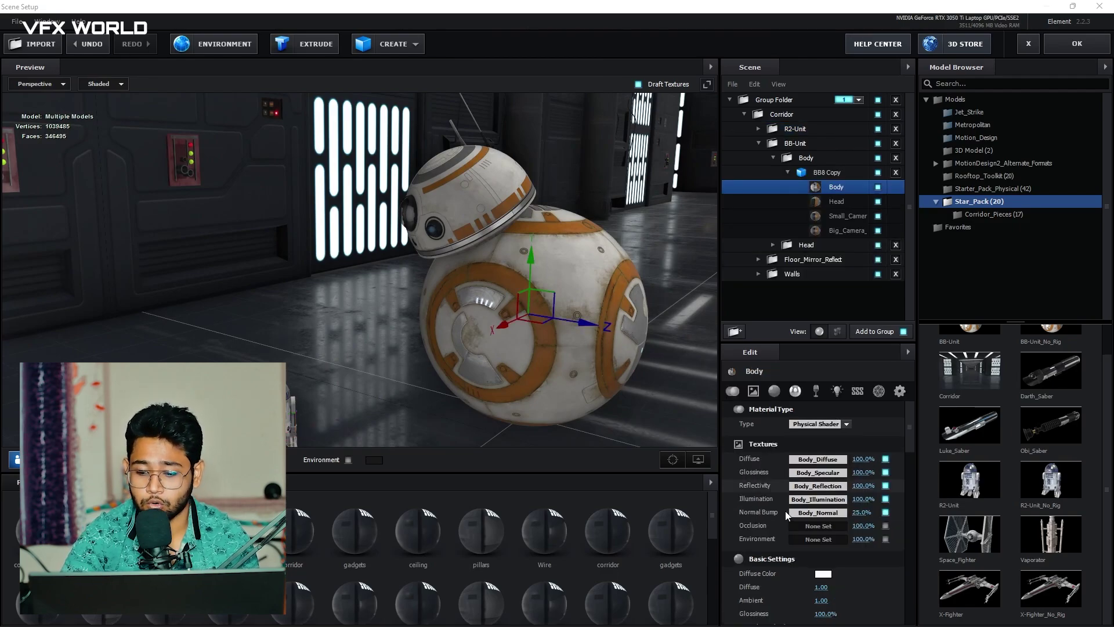
scroll(788, 514, down, 3)
click(823, 493)
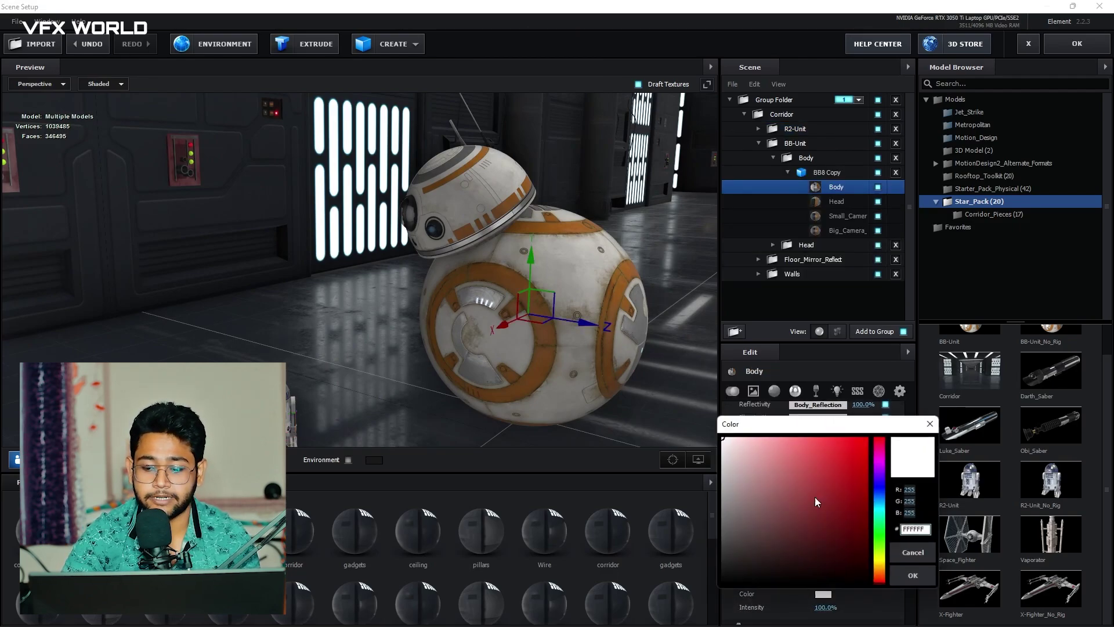
drag(825, 483, 894, 458)
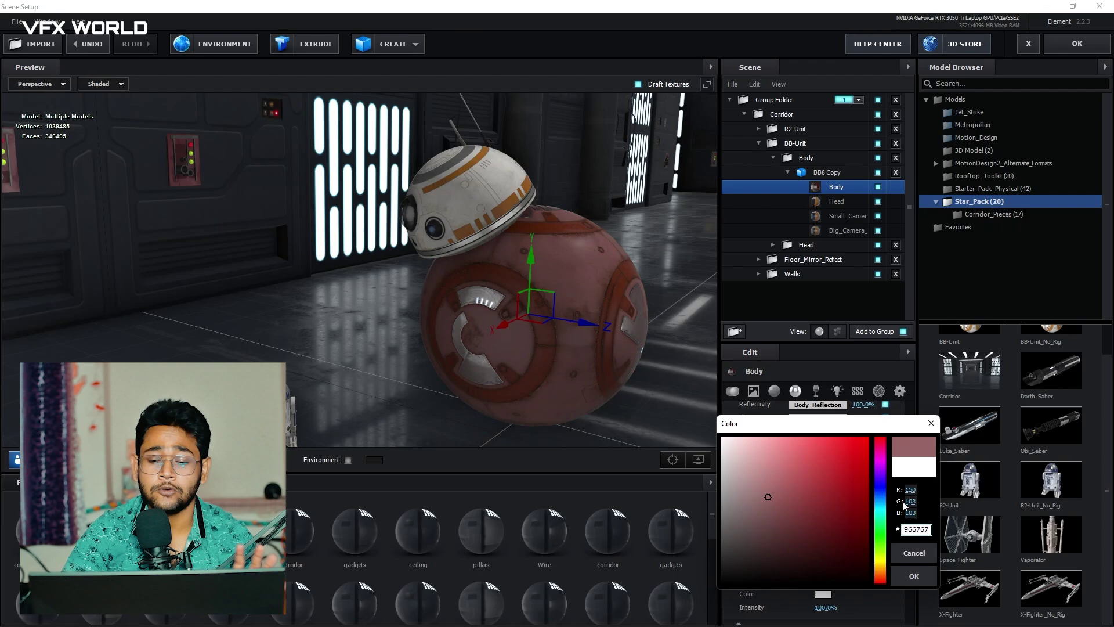
click(914, 552)
drag(518, 343, 501, 332)
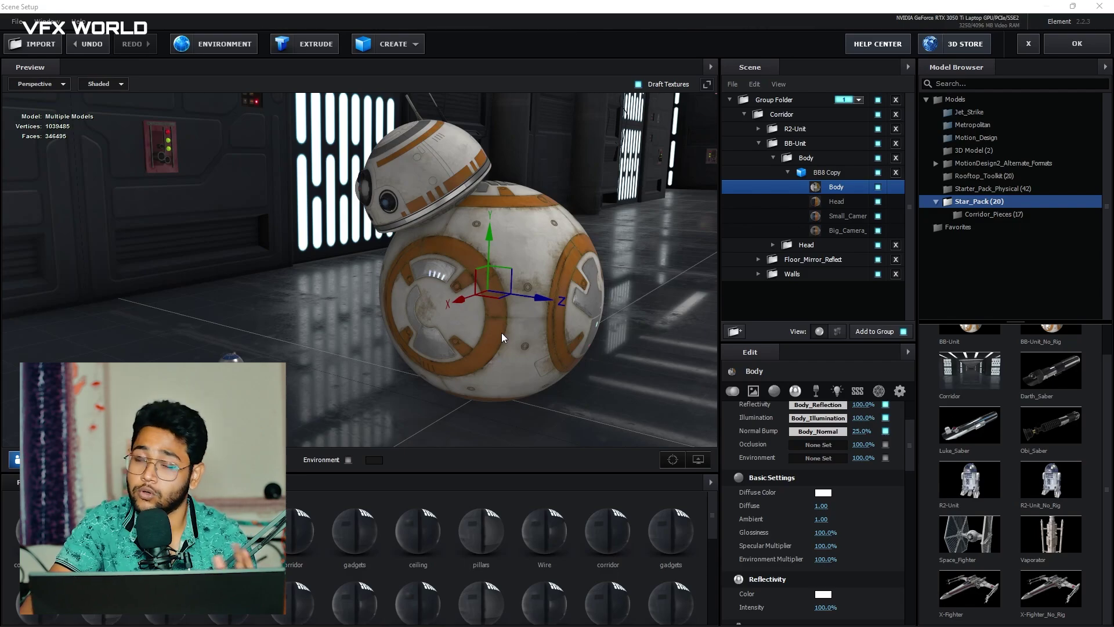
drag(483, 338, 506, 329)
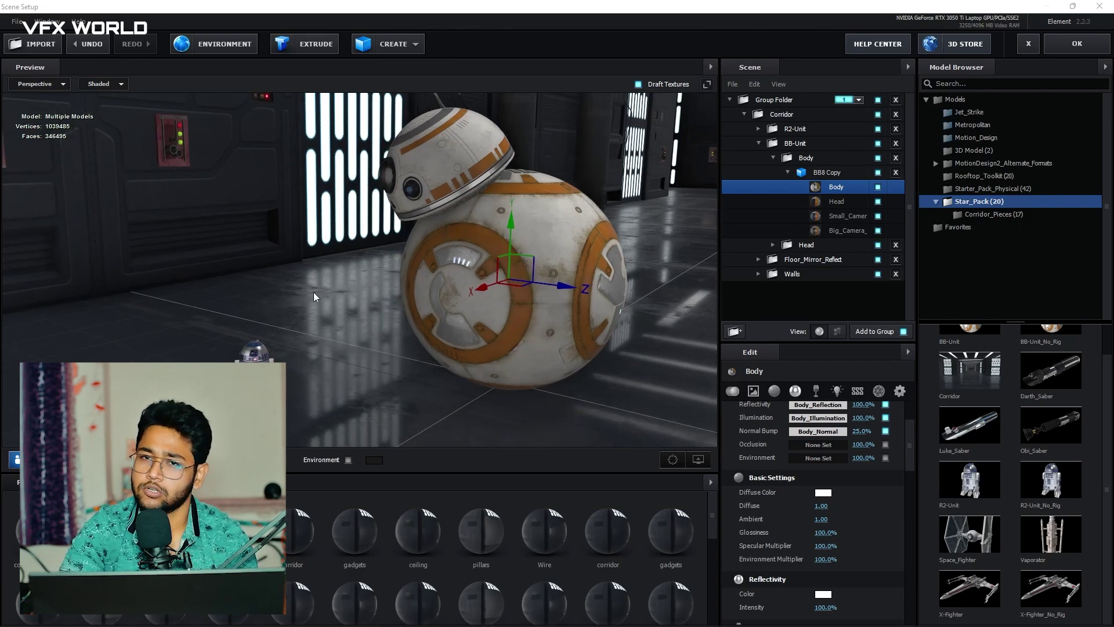
Step: Apply Element's Scene Setup to return to Comp 2, and hide the timeline's Render Time column
click(1076, 45)
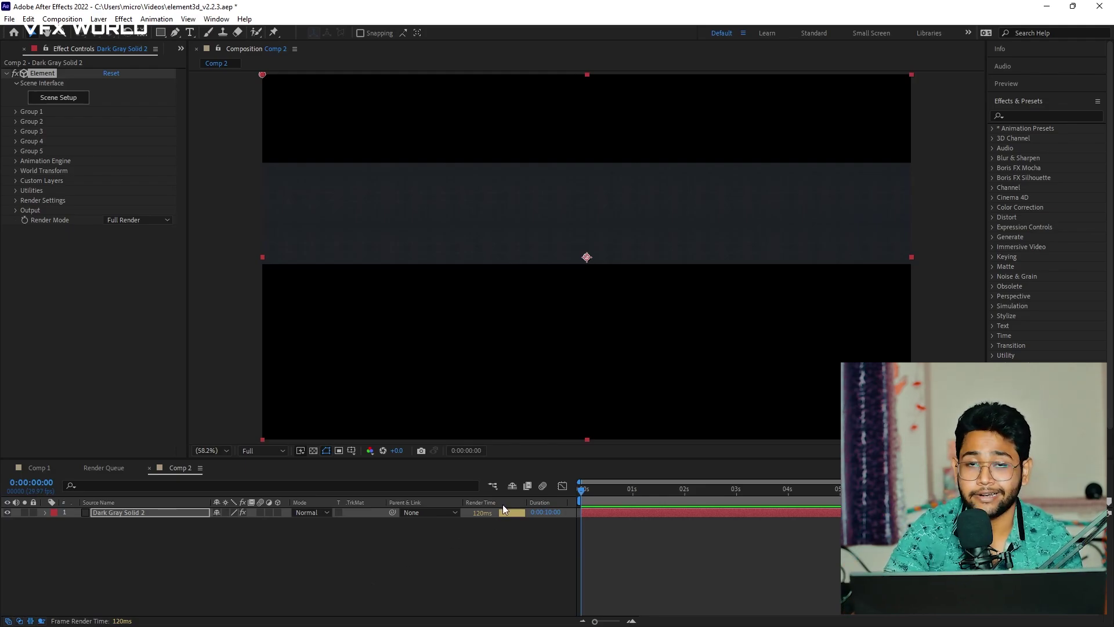
click(489, 569)
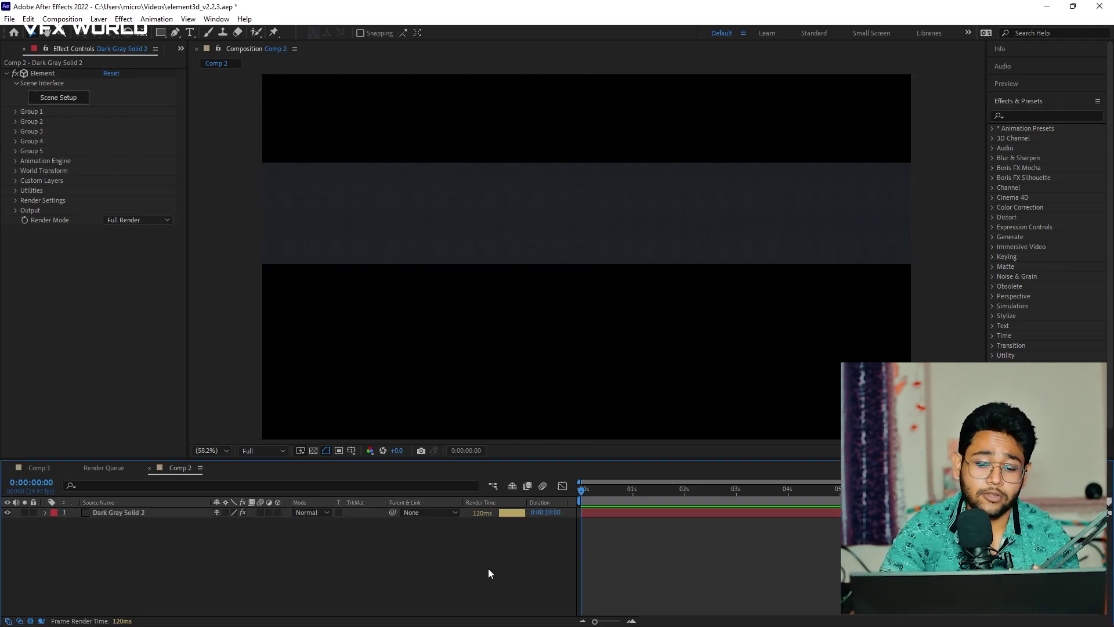
right_click(483, 504)
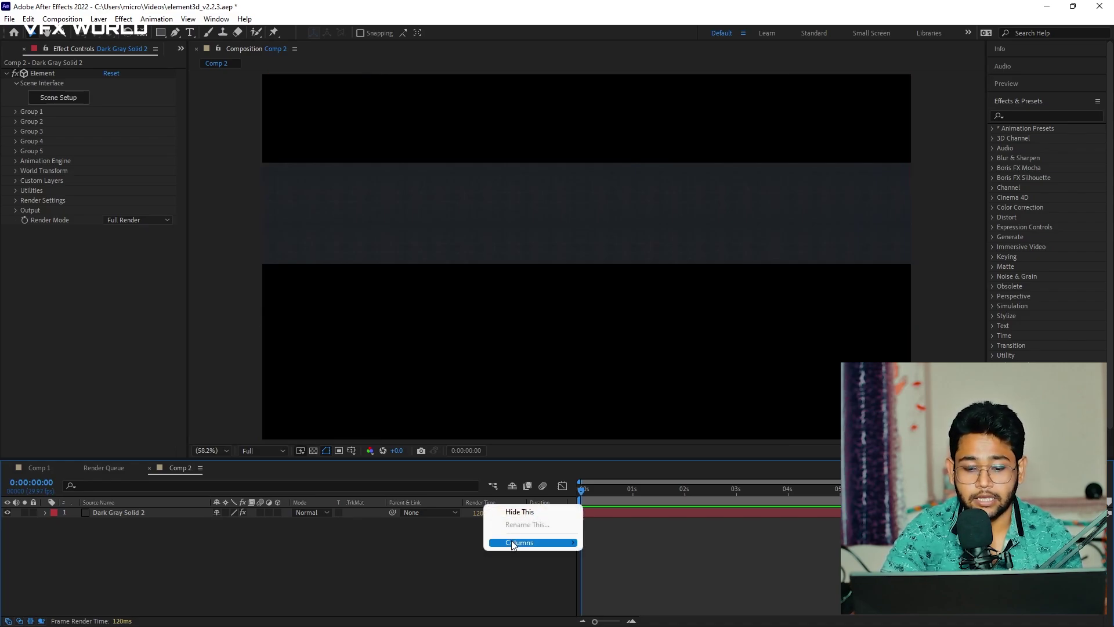
mouse_move(537, 548)
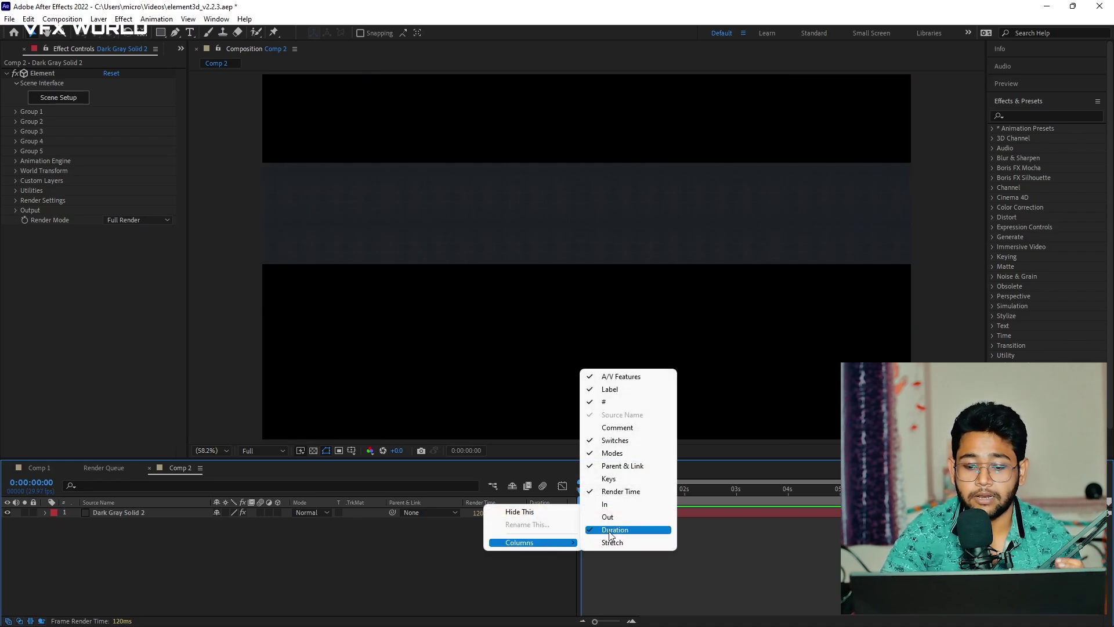
click(614, 494)
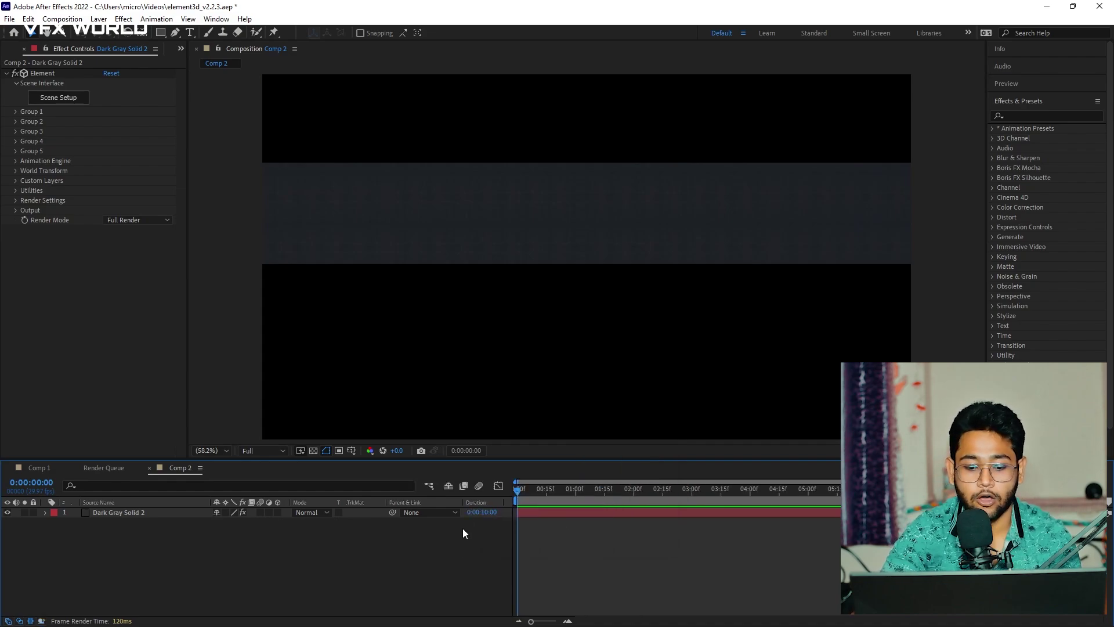
right_click(476, 504)
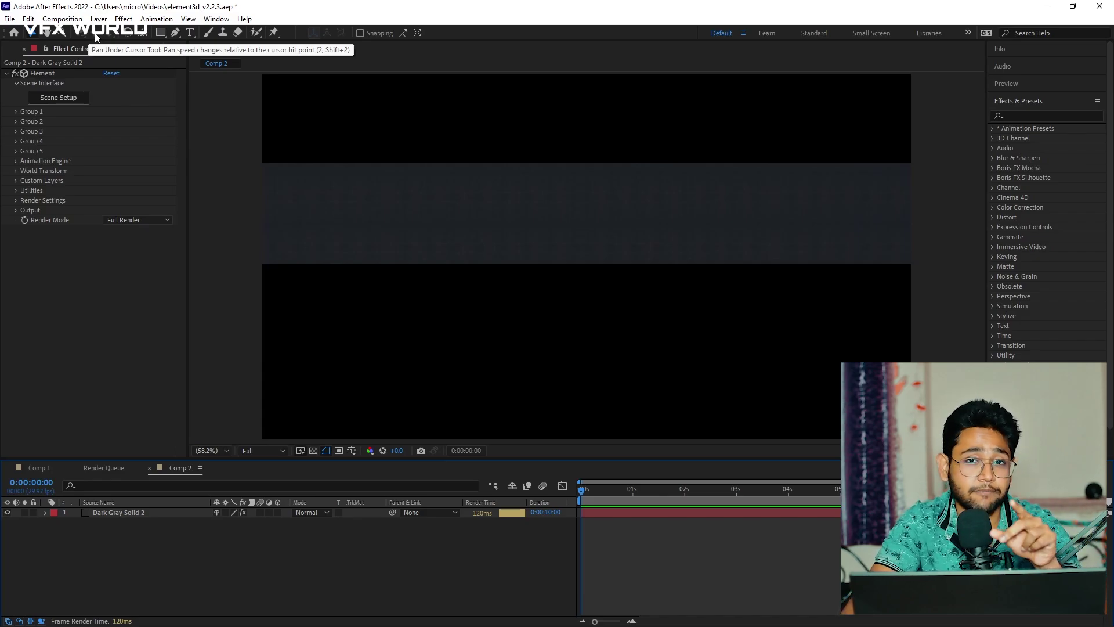
Step: Add Camera 1, a two-node 80mm camera, with Enable Depth of Field unchecked
right_click(301, 582)
mouse_move(406, 436)
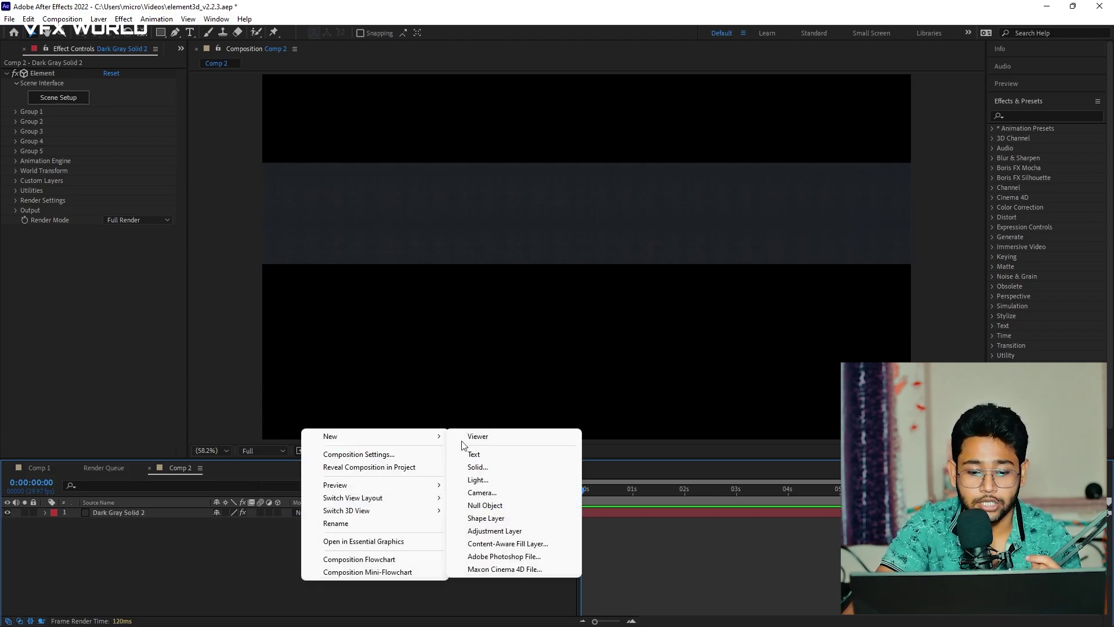
click(501, 493)
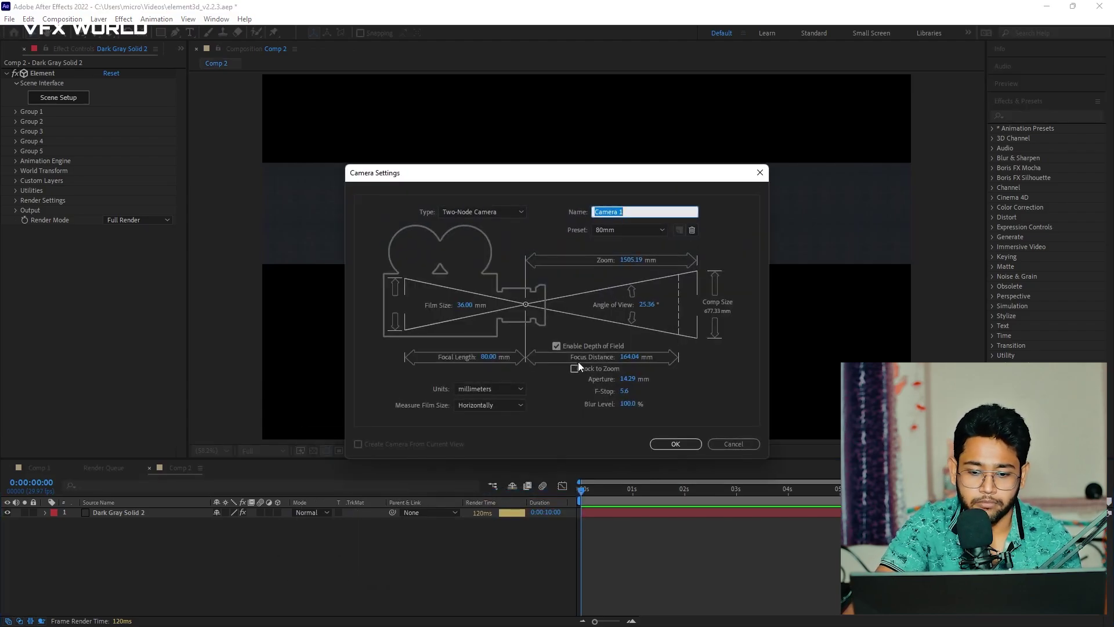
click(558, 346)
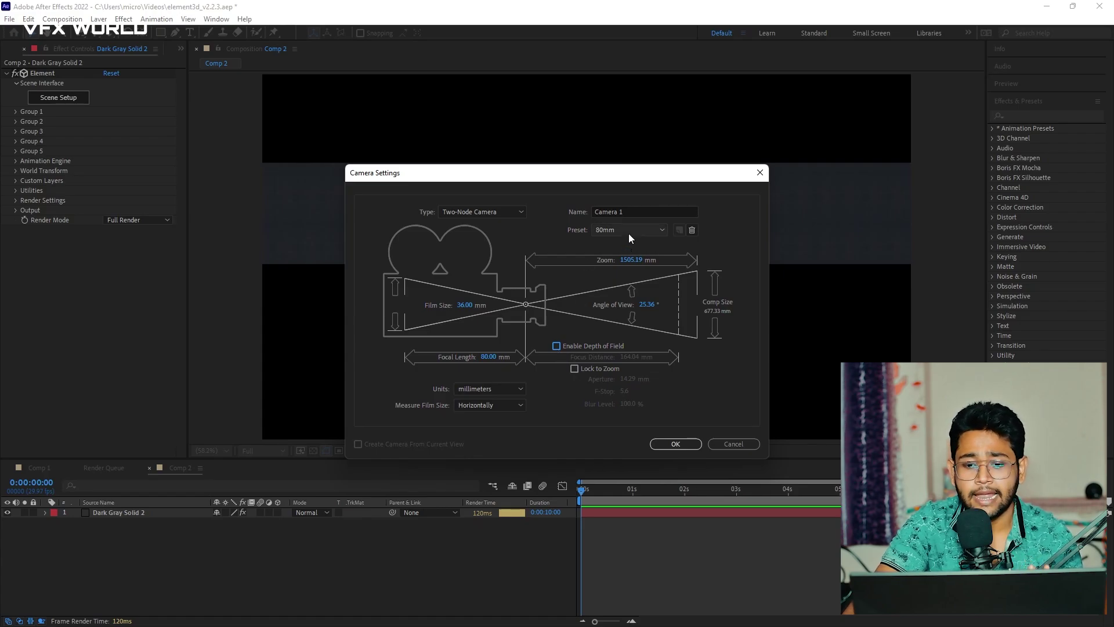
click(682, 444)
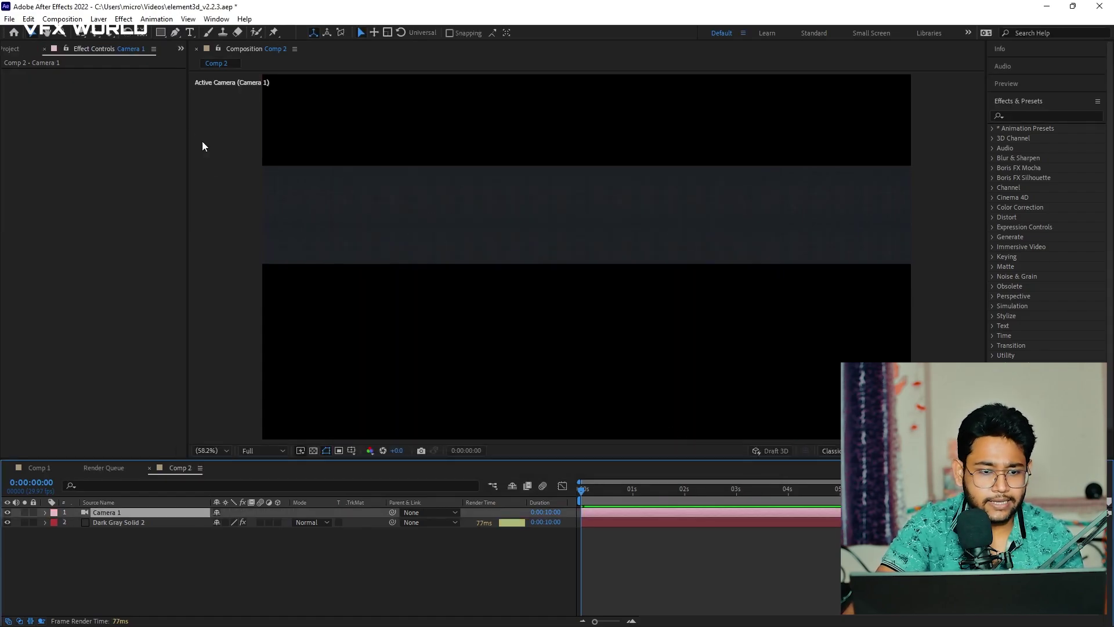
key(c)
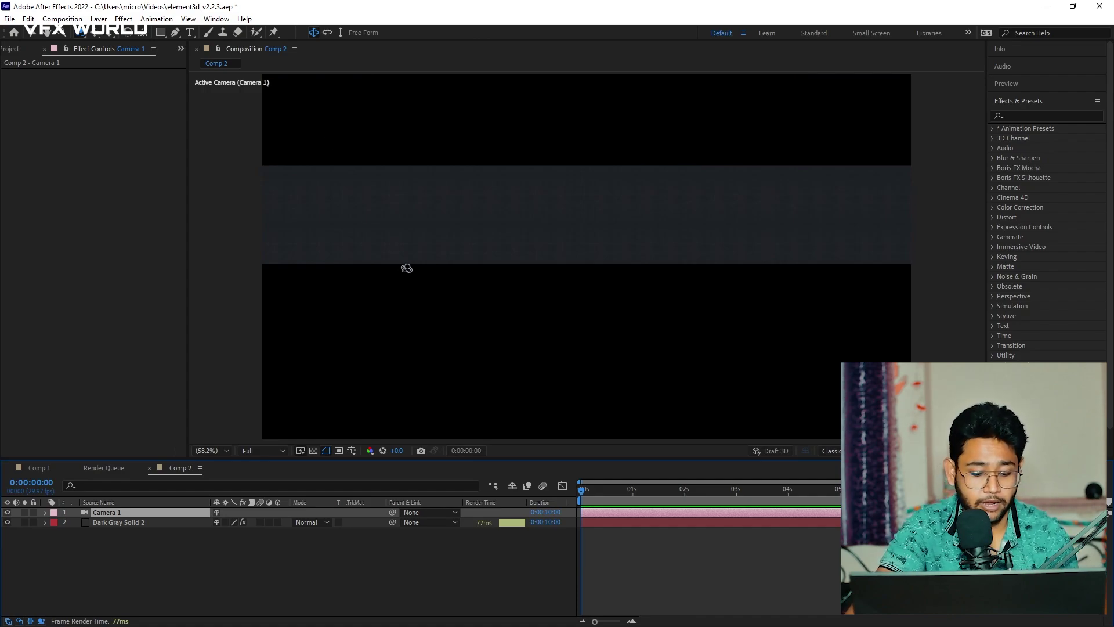
Step: Orbit and pan Camera 1 so BB-8 fills the foreground with R2-D2 behind
mouse_move(468, 290)
mouse_down()
mouse_move(547, 301)
mouse_move(552, 241)
mouse_move(565, 293)
mouse_move(484, 248)
mouse_move(644, 123)
mouse_move(680, 249)
mouse_move(735, 201)
mouse_move(662, 311)
mouse_move(686, 309)
mouse_move(602, 338)
mouse_up()
key(c)
key(c)
key(c)
key(c)
key(c)
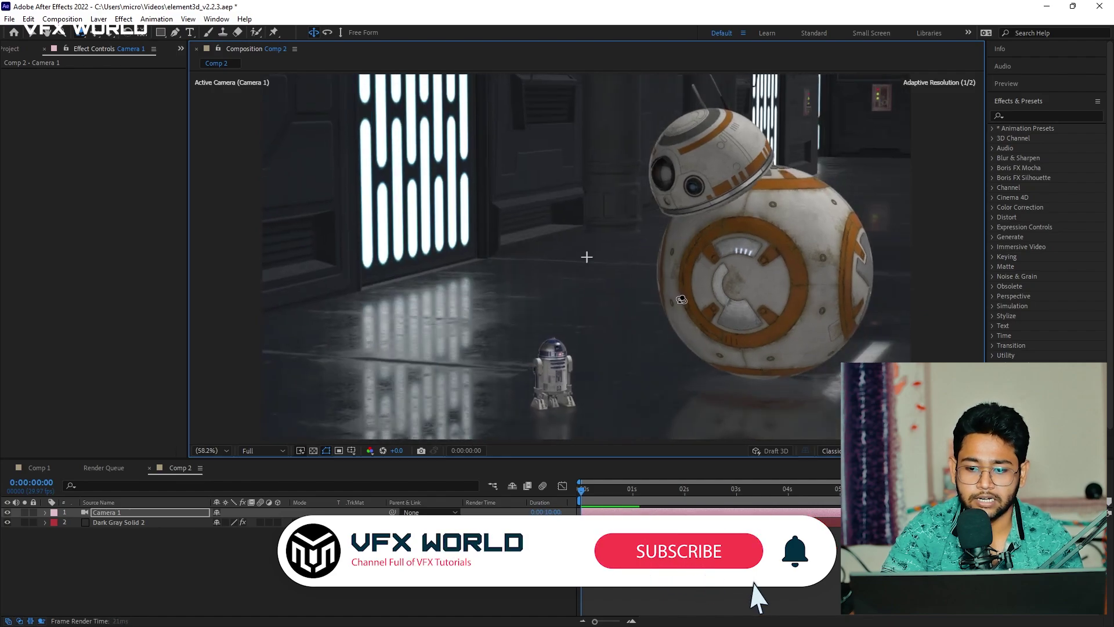
key(c)
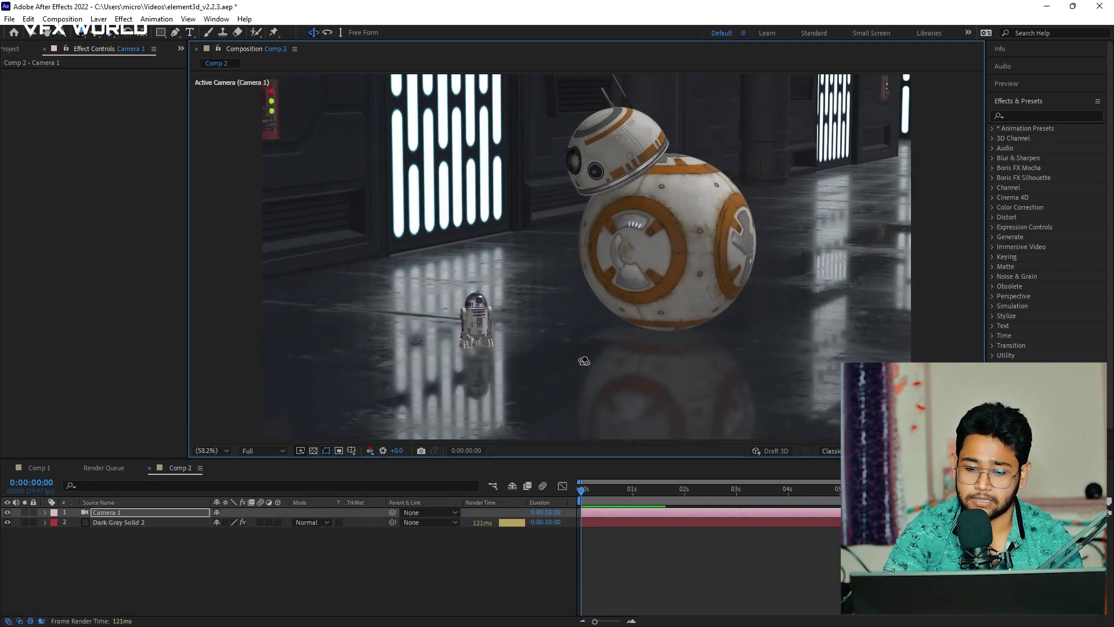
mouse_move(603, 338)
mouse_down()
mouse_move(589, 306)
mouse_move(634, 256)
mouse_move(690, 275)
mouse_up()
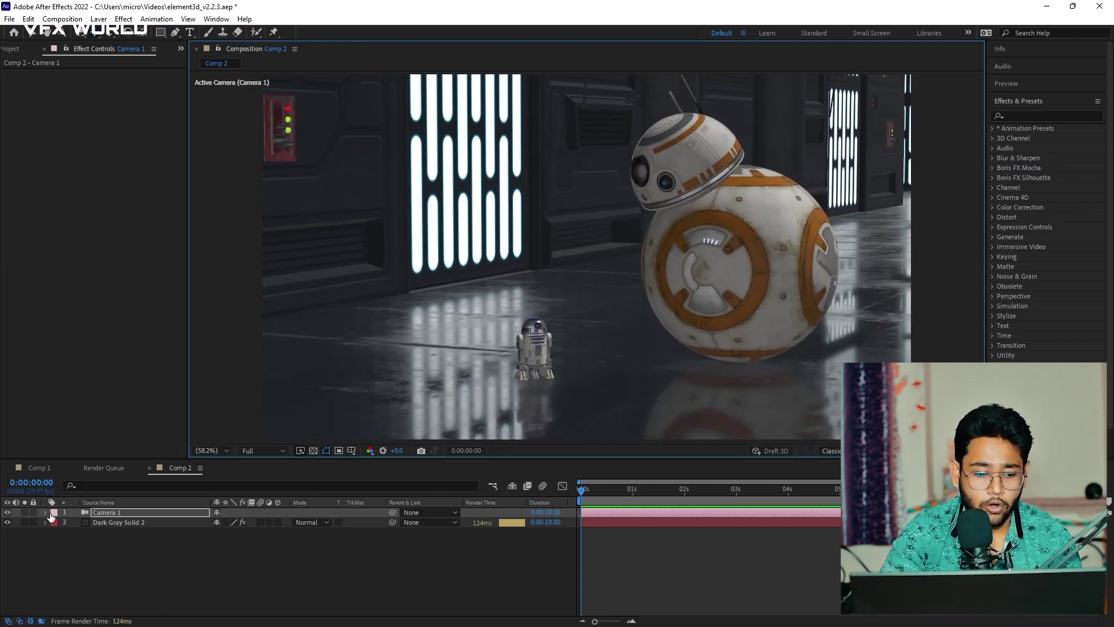
Step: In Camera 1's Camera Options, switch Depth of Field on with Aperture 65.5 and Focus Distance 446
click(45, 512)
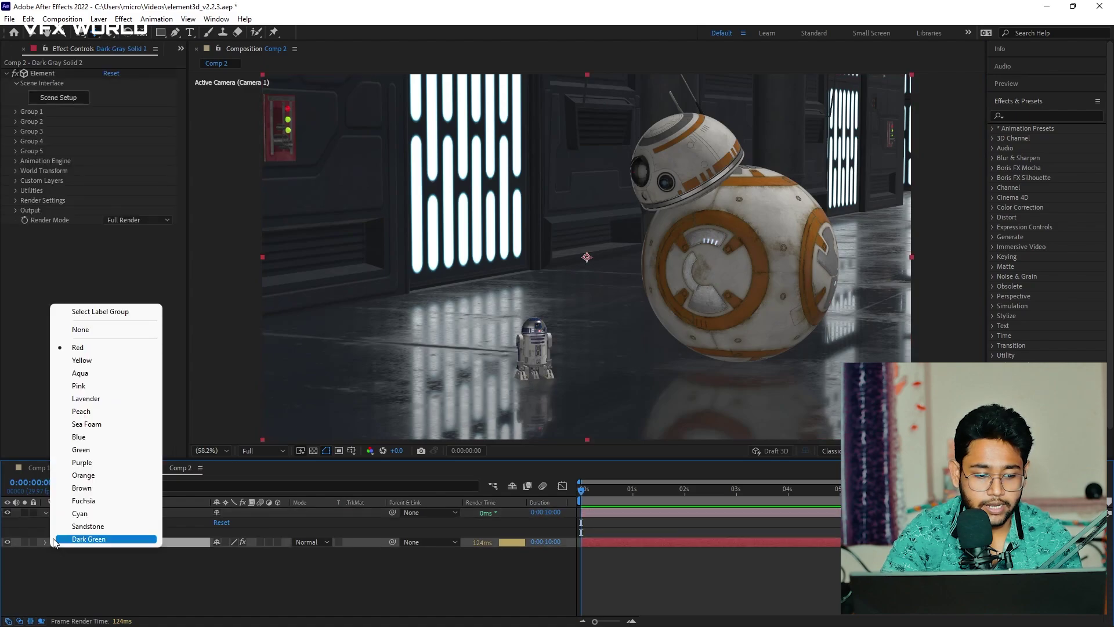
click(55, 533)
scroll(262, 559, down, 1)
click(219, 532)
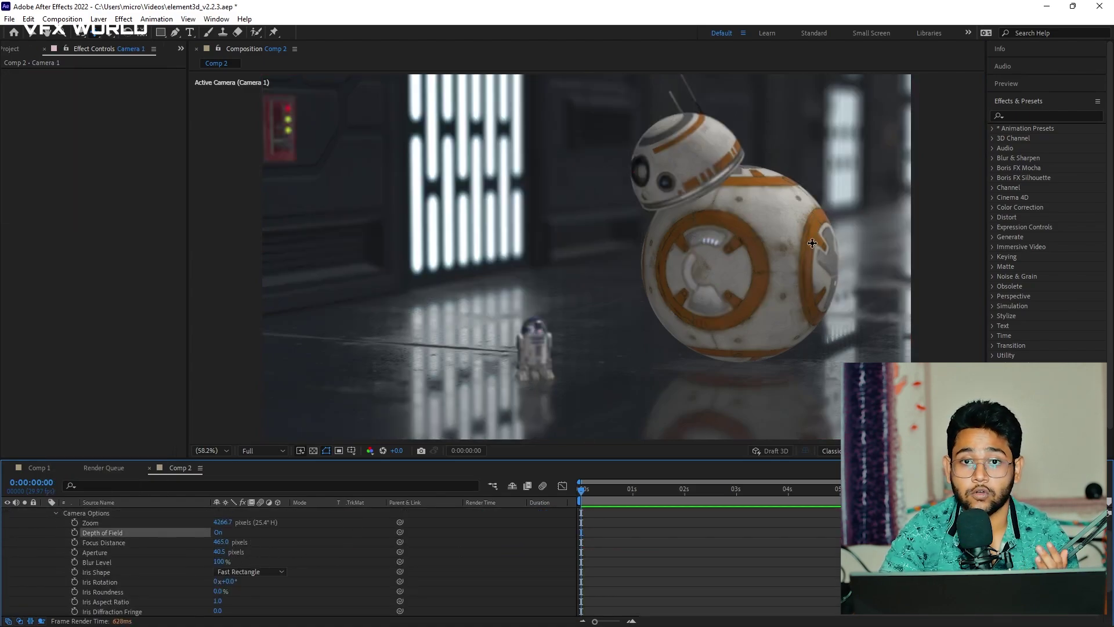
drag(220, 552, 240, 556)
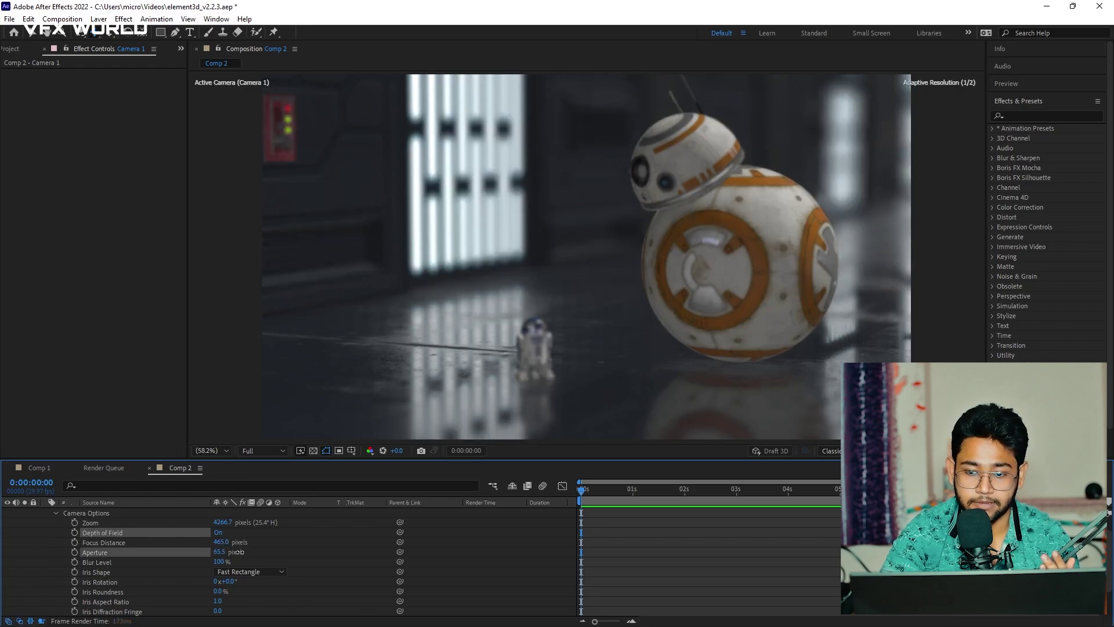
click(223, 541)
text(400)
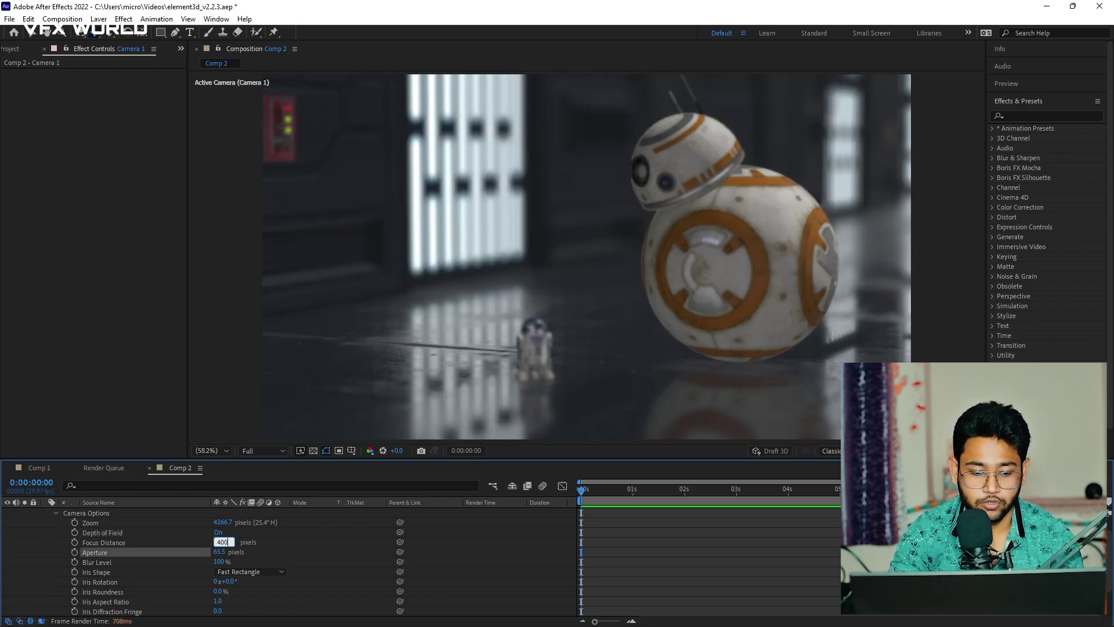
key(Return)
drag(225, 541, 258, 549)
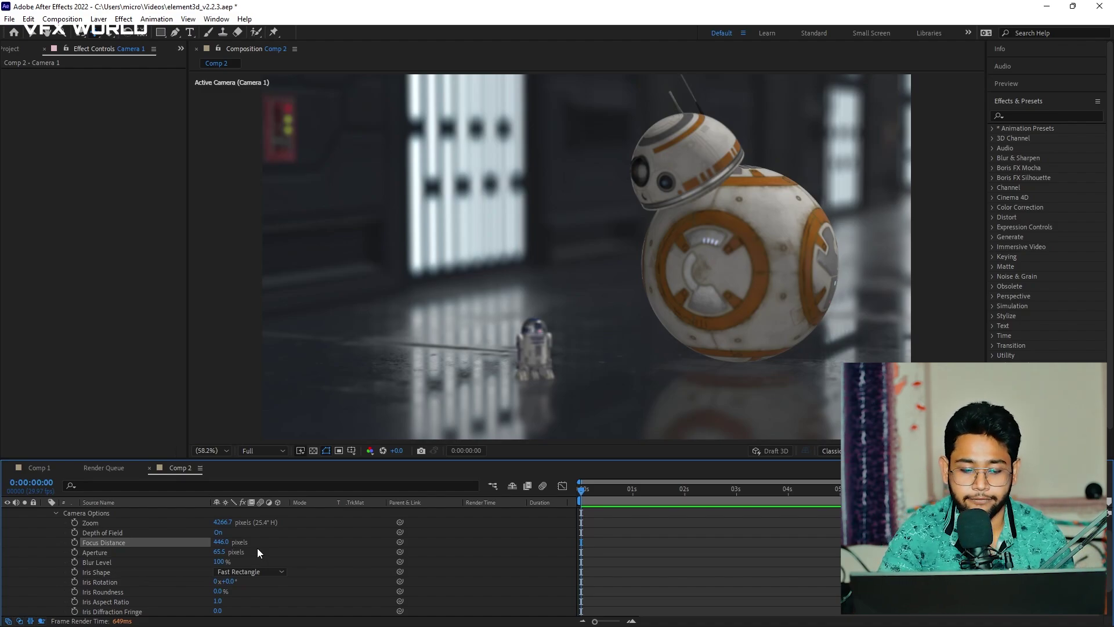
scroll(53, 533, up, 1)
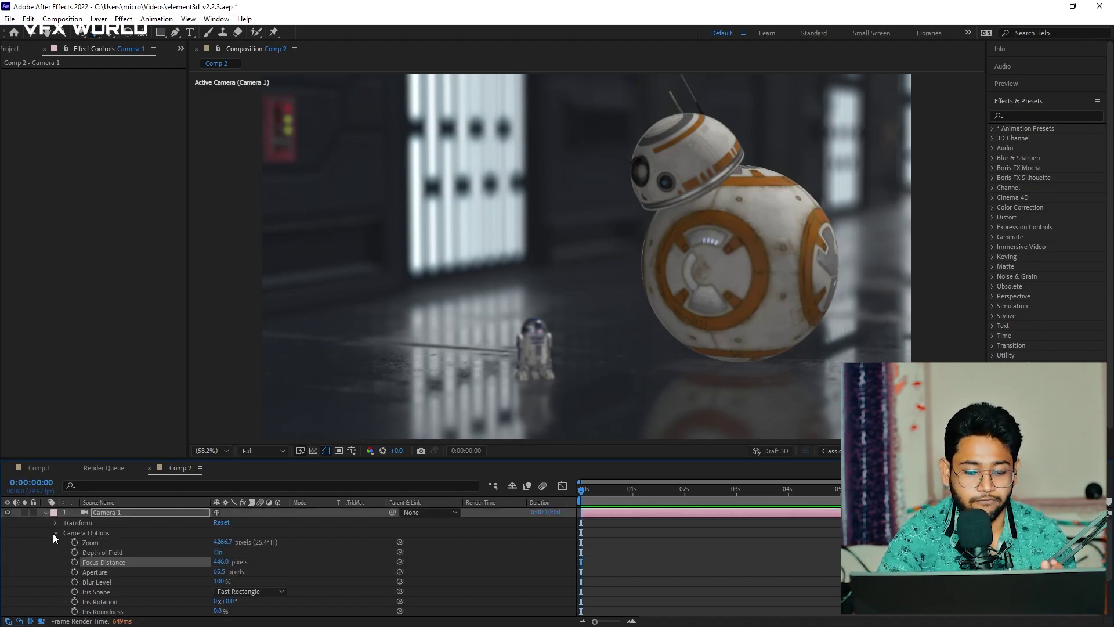
drag(671, 201, 671, 213)
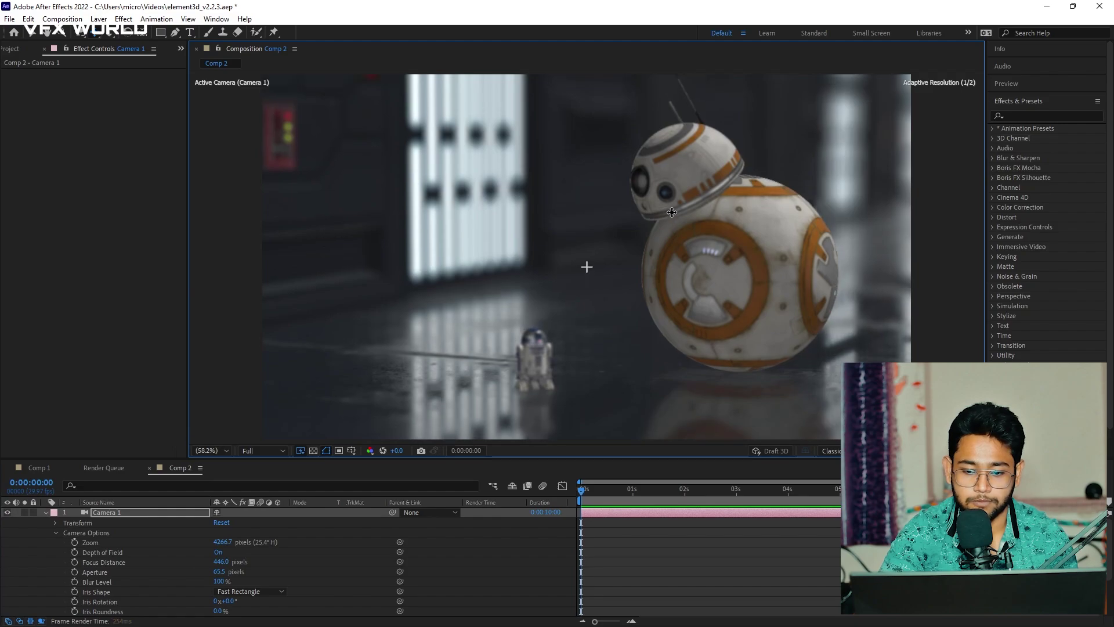
Step: In the solid's Element Render Settings, enable Ambient Occlusion with AO Mode set to Ray-Traced
click(46, 513)
click(143, 526)
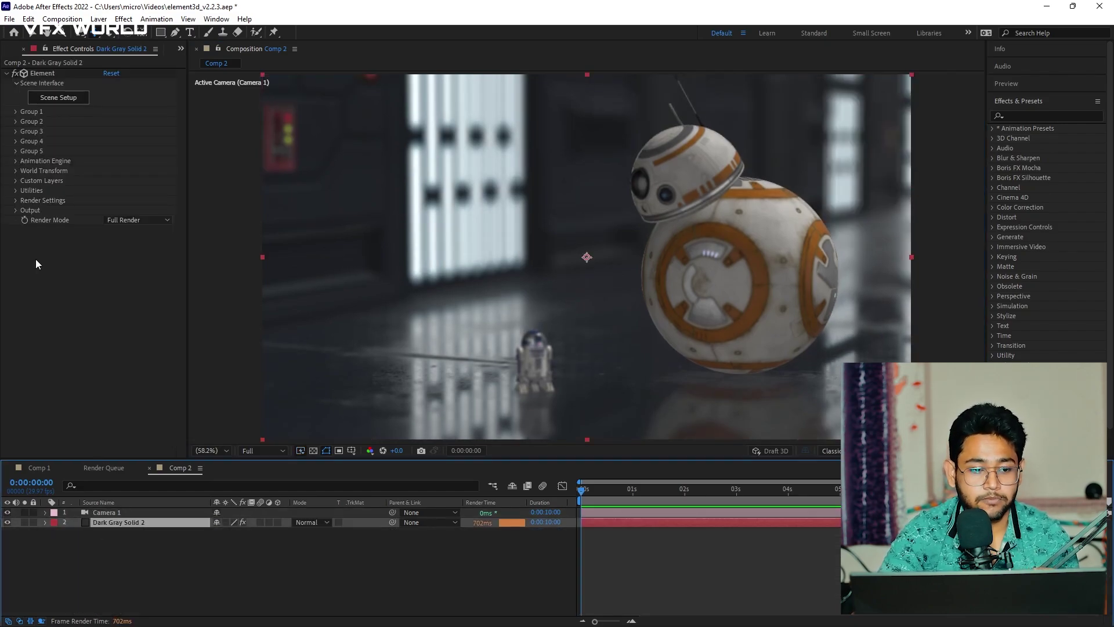
click(15, 200)
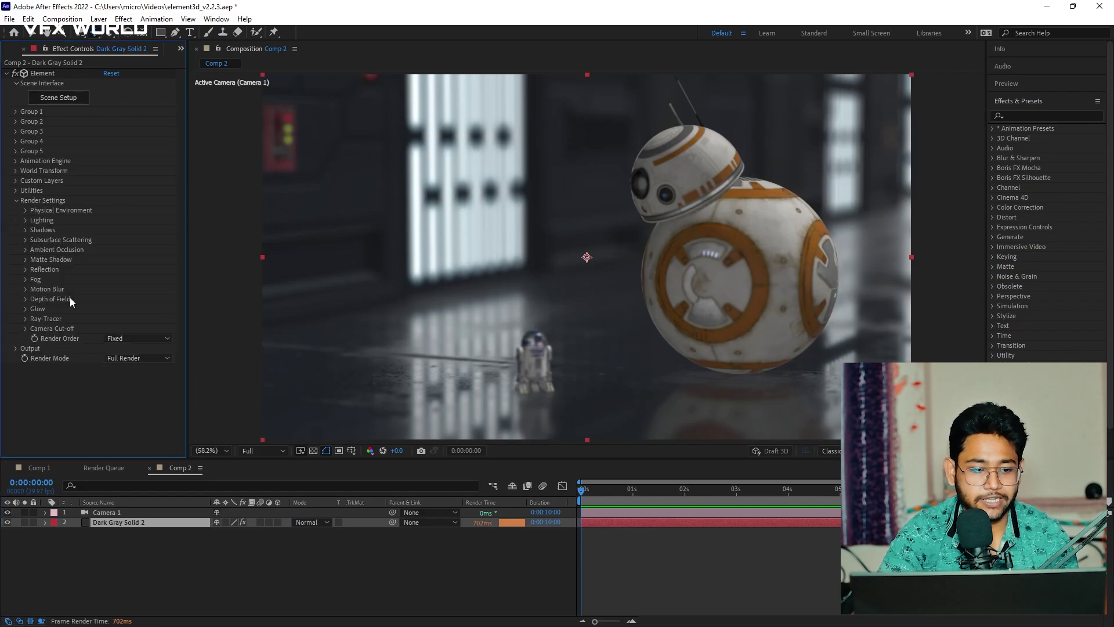
click(26, 249)
click(104, 261)
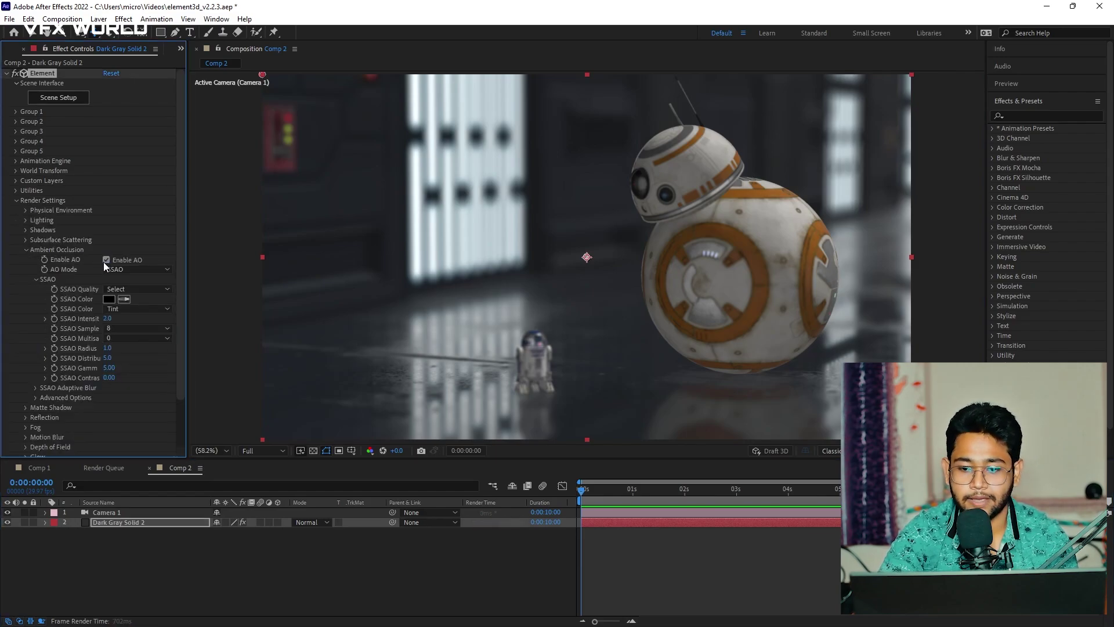
click(128, 270)
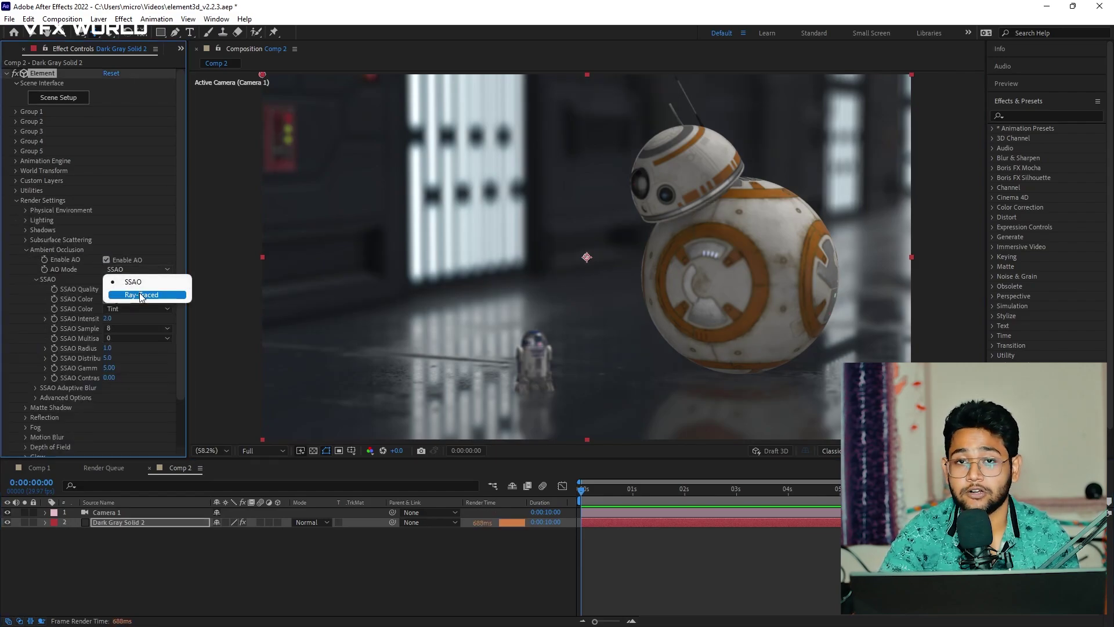
click(141, 294)
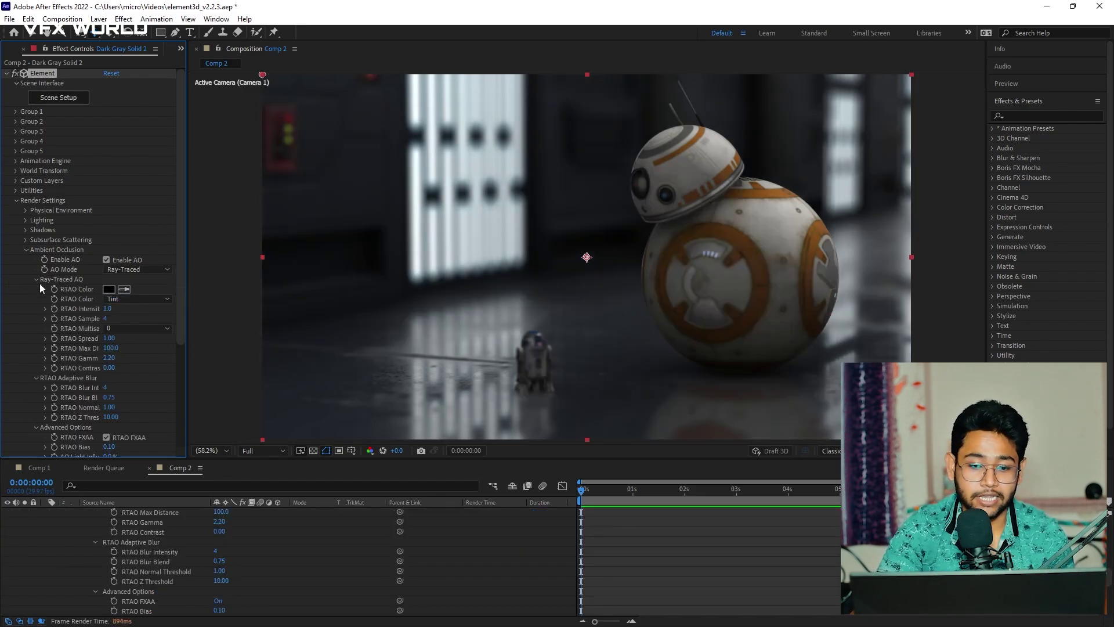
click(25, 249)
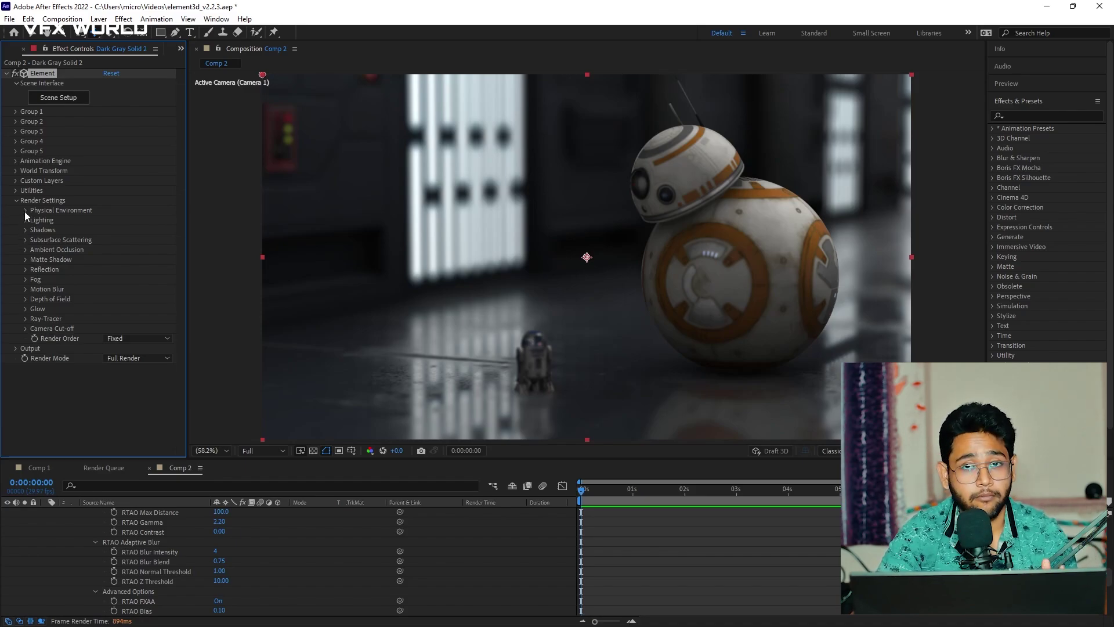
Step: Set Element's Lighting > Add Lighting to the Single Light preset
click(26, 221)
click(130, 250)
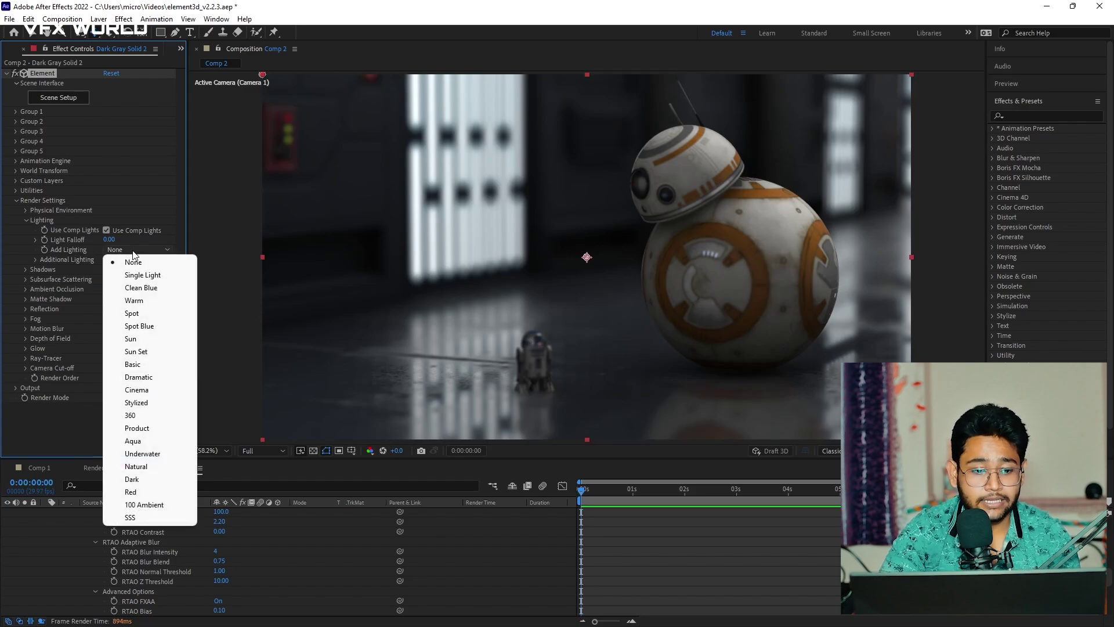
click(149, 275)
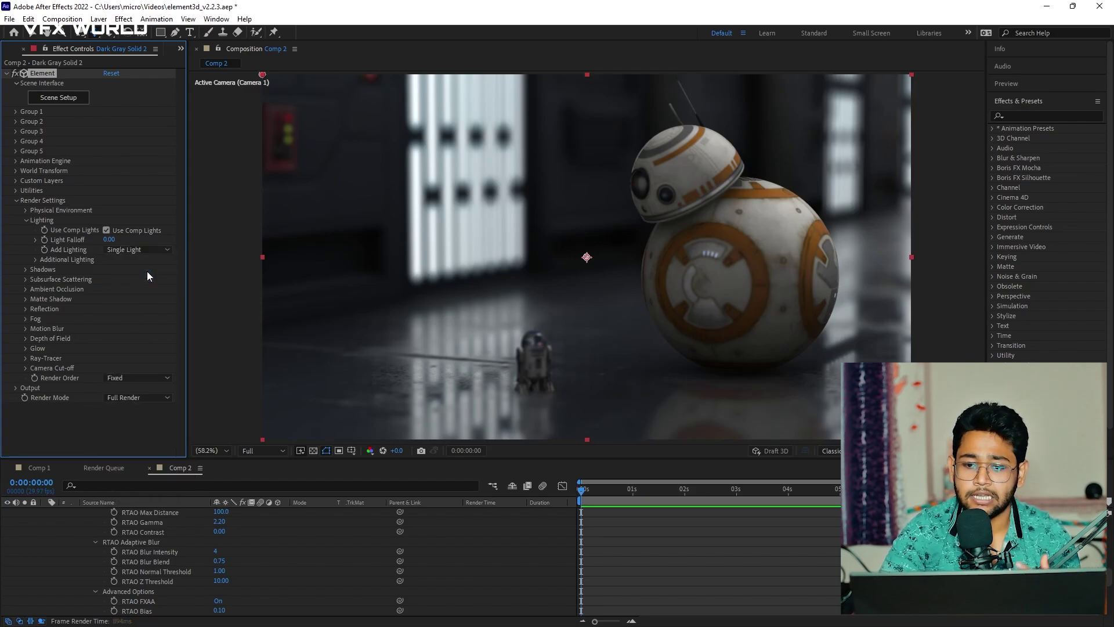
click(26, 221)
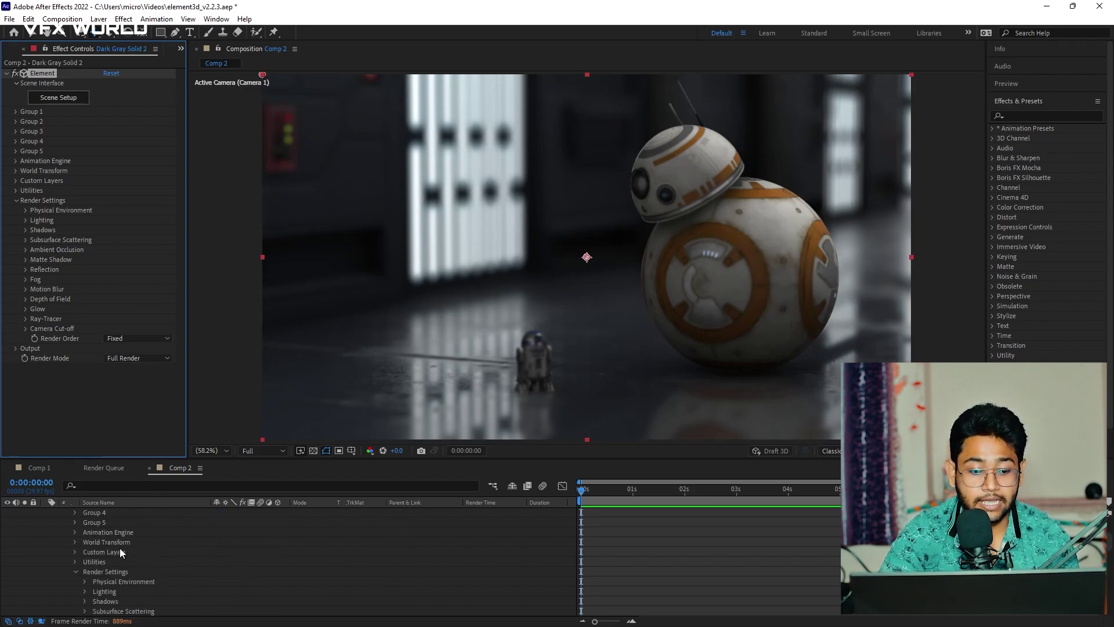
scroll(120, 548, up, 10)
Step: Duplicate the Element layer and set its Output Show to the Illumination pass, soloed
click(43, 523)
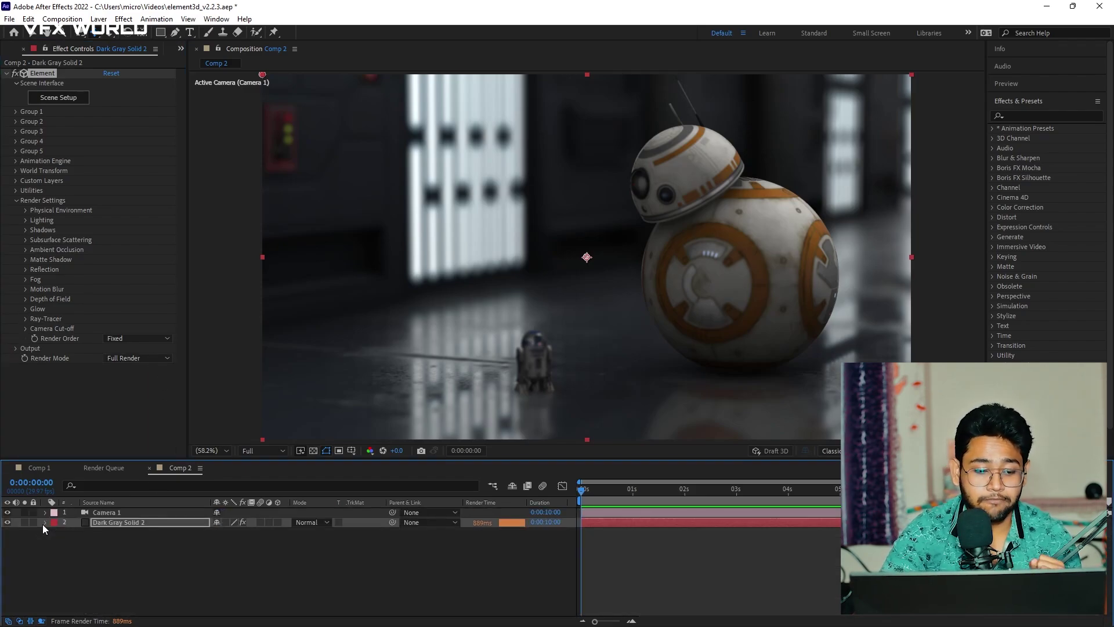
click(126, 526)
key(ctrl+d)
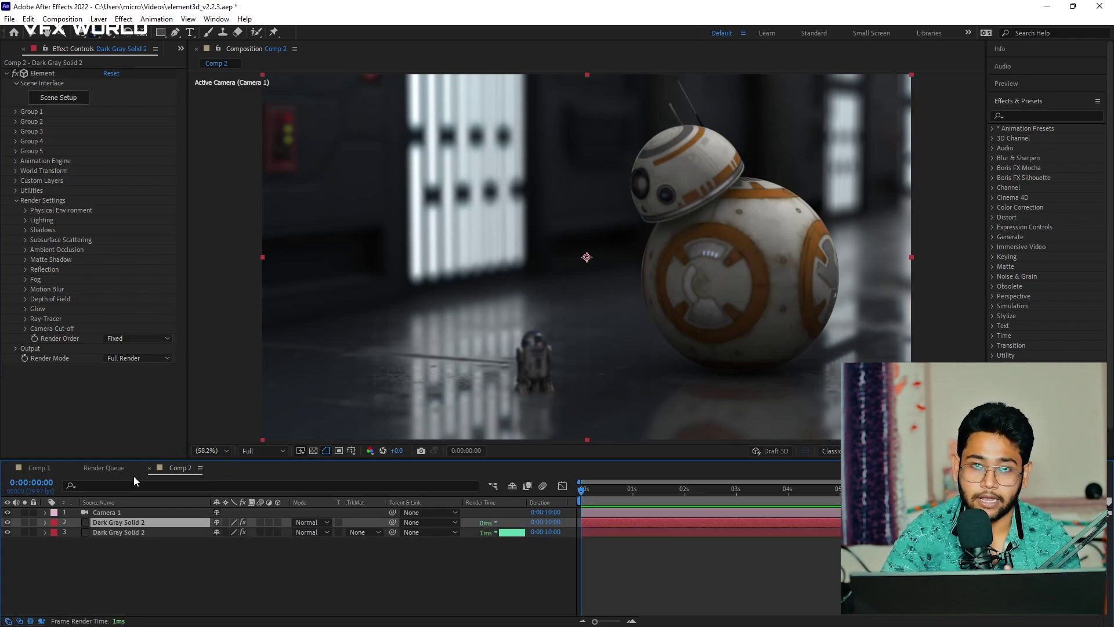
click(15, 348)
scroll(46, 381, down, 2)
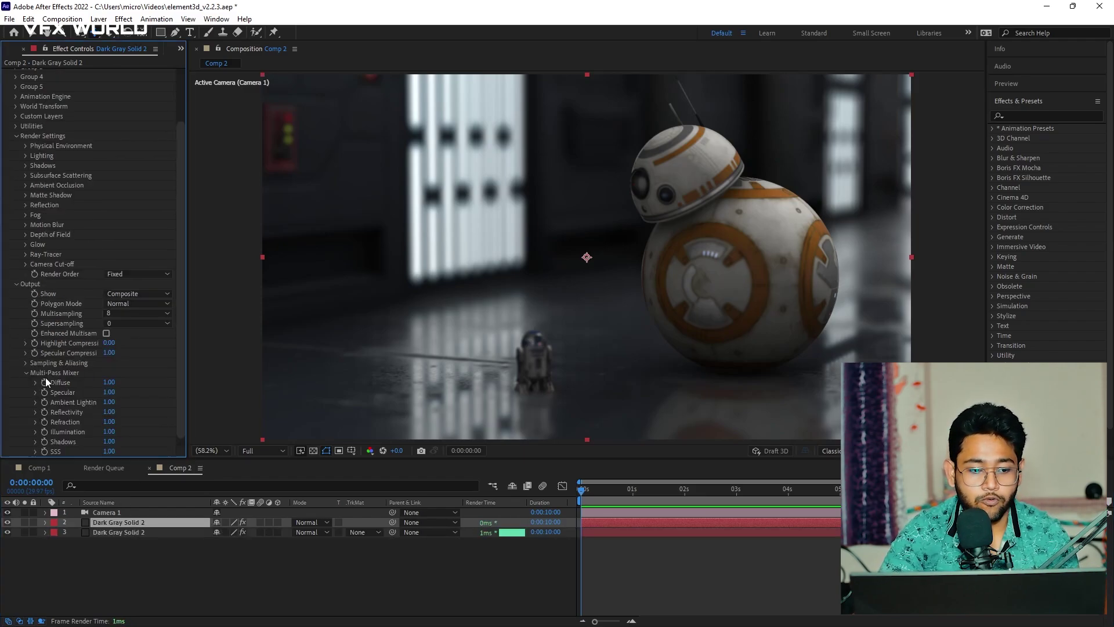
click(139, 295)
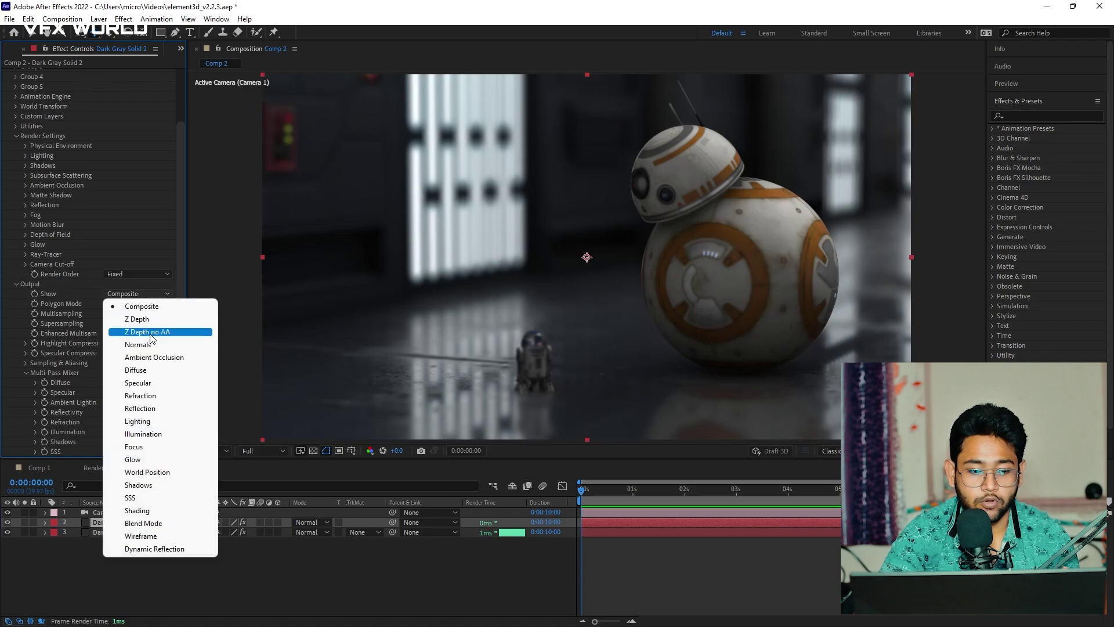
click(150, 436)
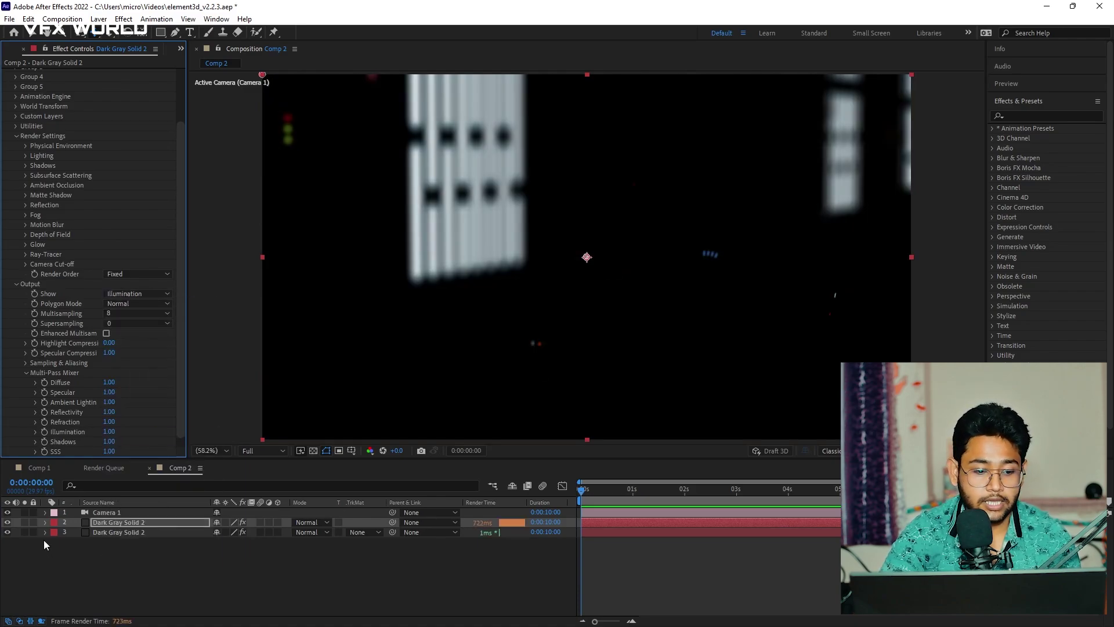
click(24, 523)
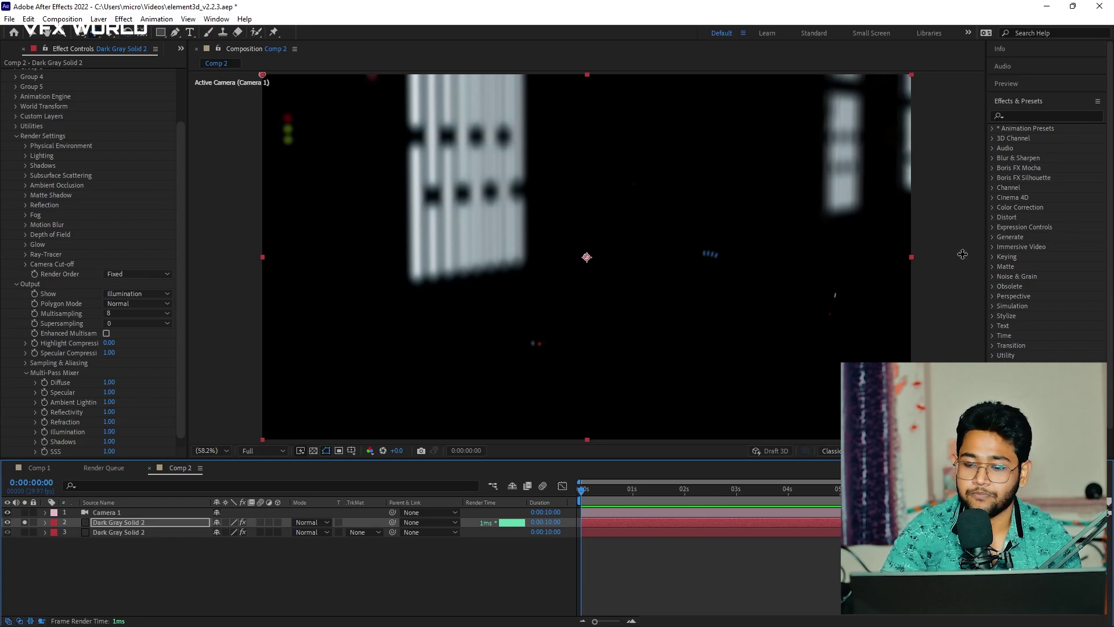
Step: Apply Glow to the illumination layer, set its blend mode to Add, and unsolo it
click(1032, 115)
text(glow)
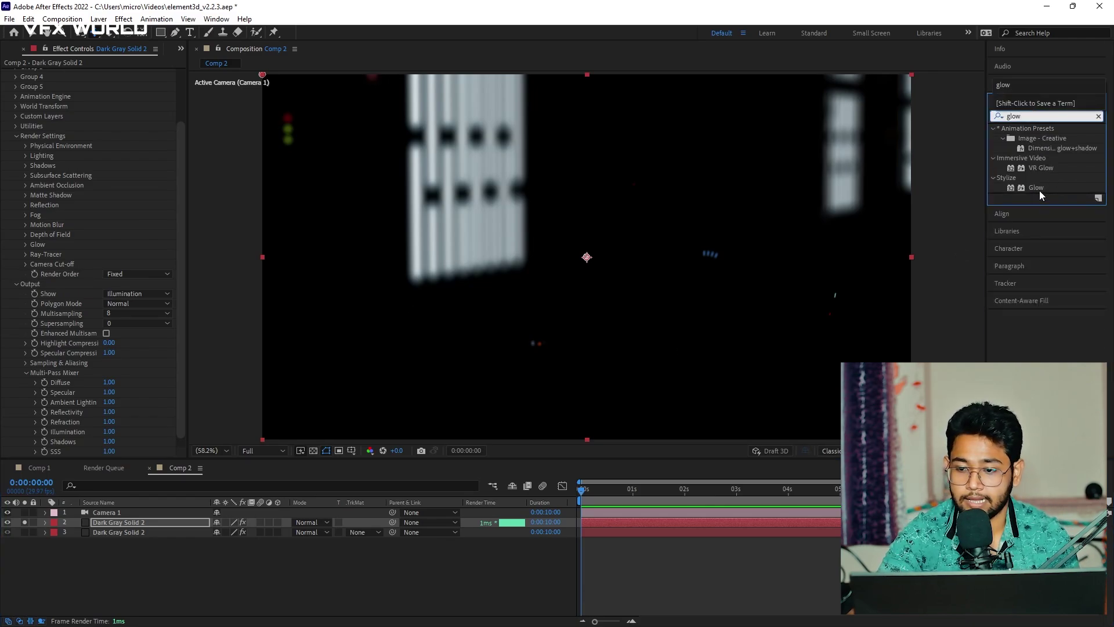
double_click(1039, 191)
click(325, 522)
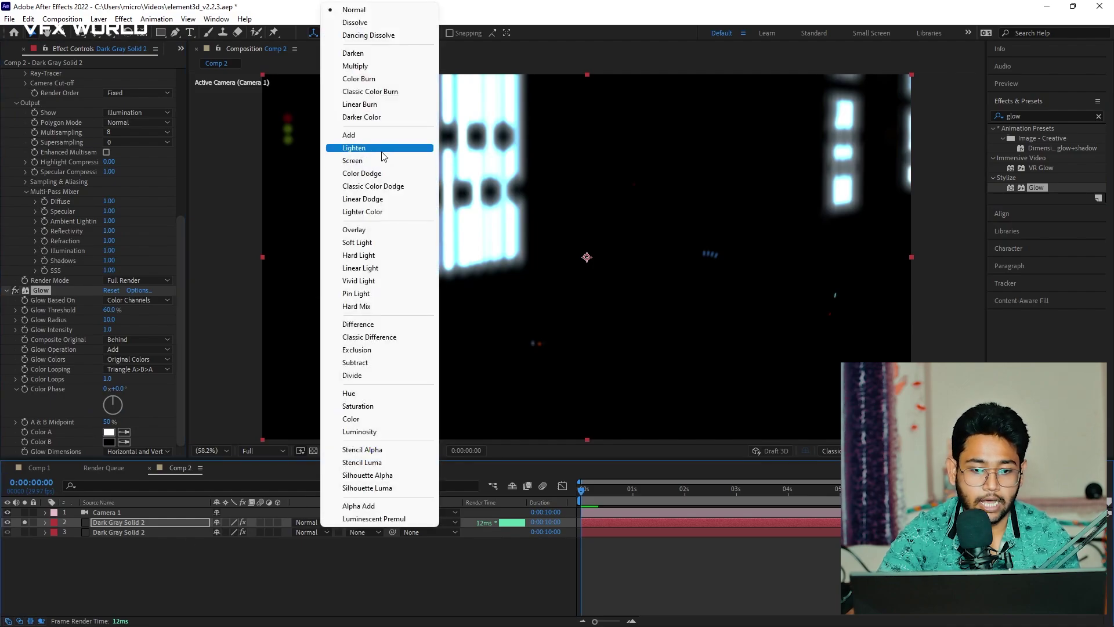
click(371, 135)
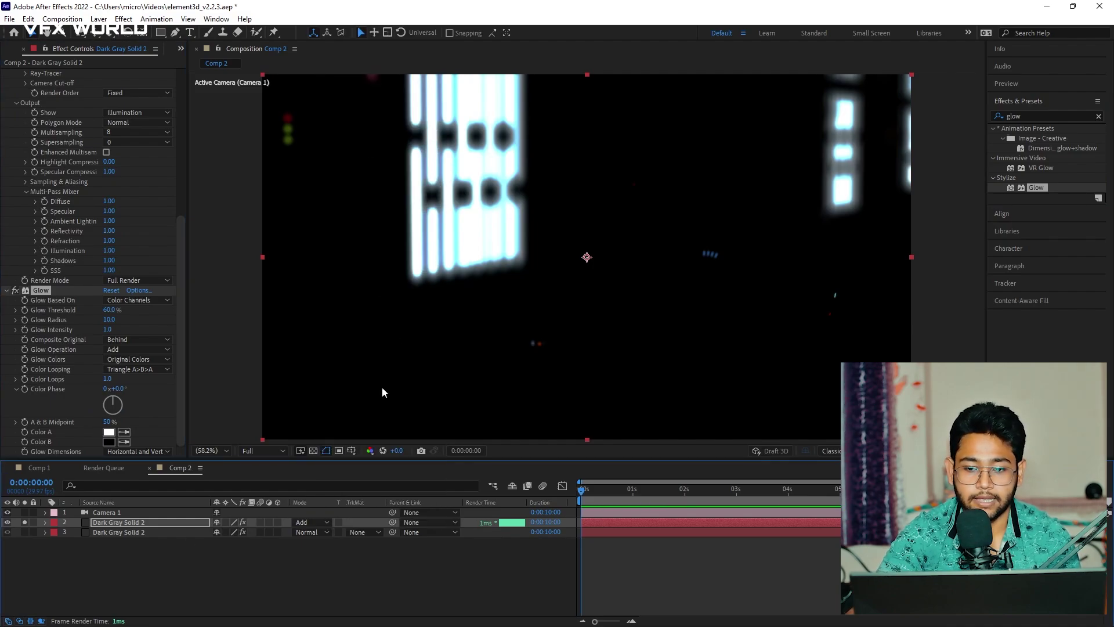
click(318, 521)
click(349, 150)
click(46, 578)
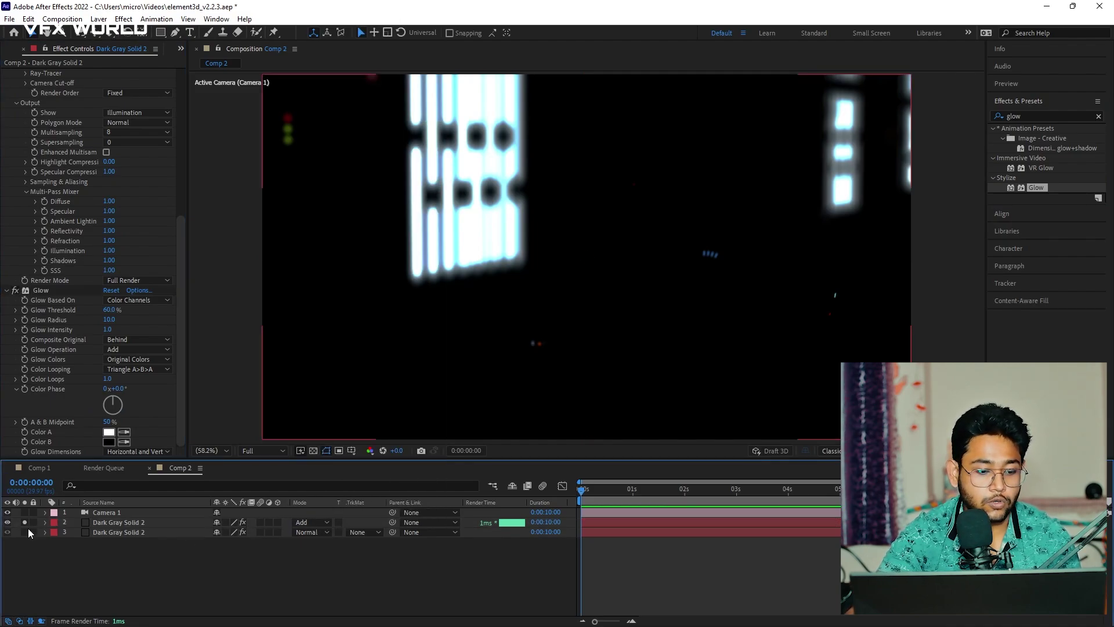
click(24, 522)
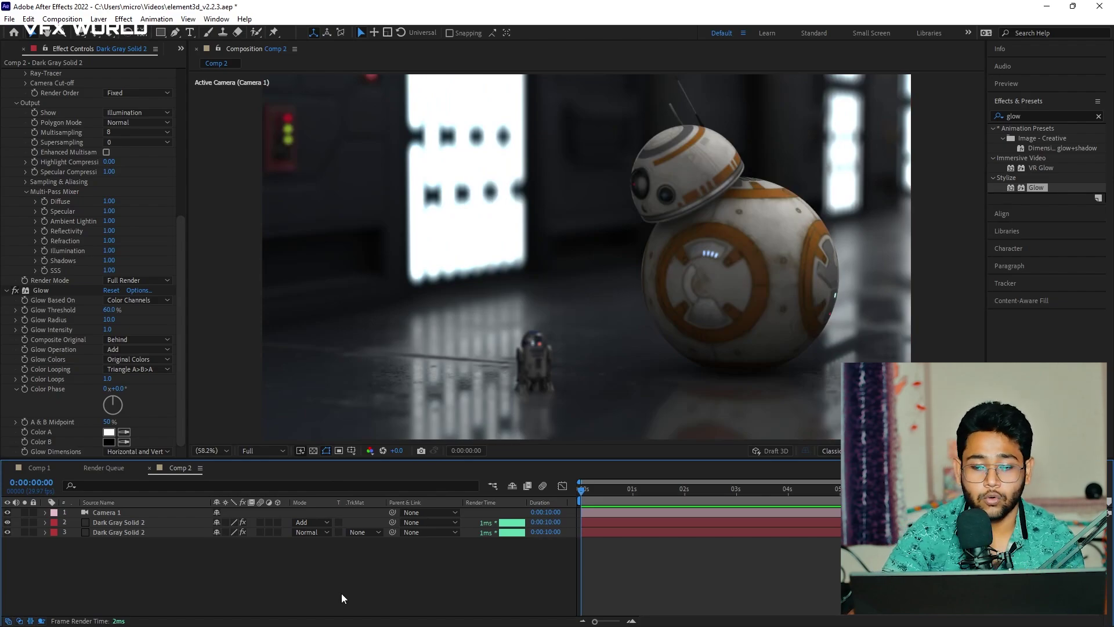
Step: Set Reflectivity to 3.00 in layer 3's Element Output Multi-Pass Mixer
click(138, 532)
click(135, 535)
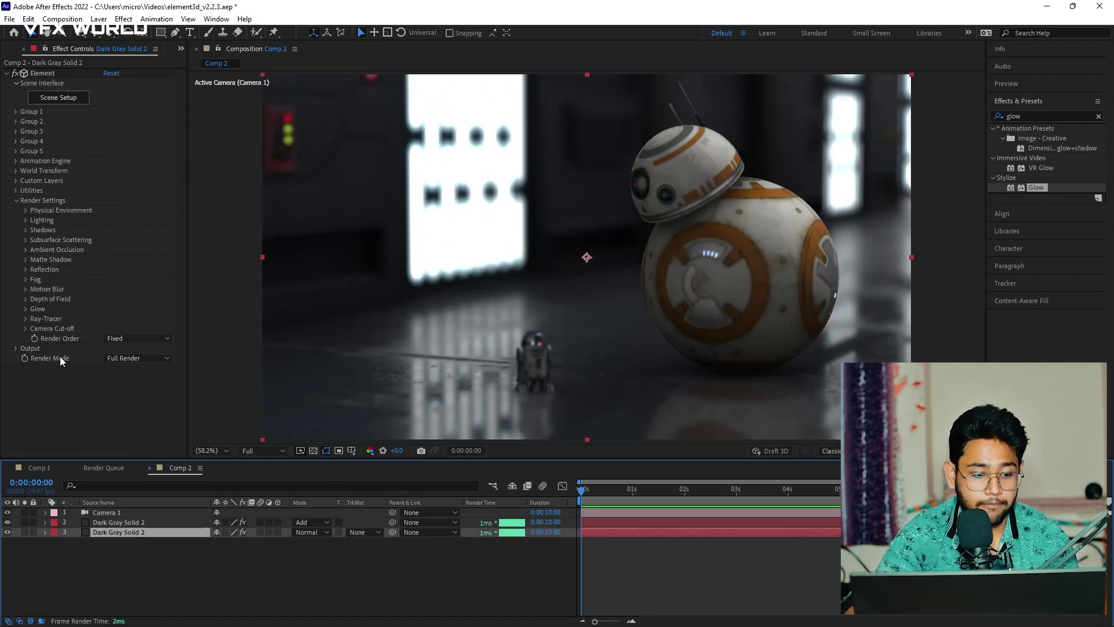
click(15, 348)
click(22, 375)
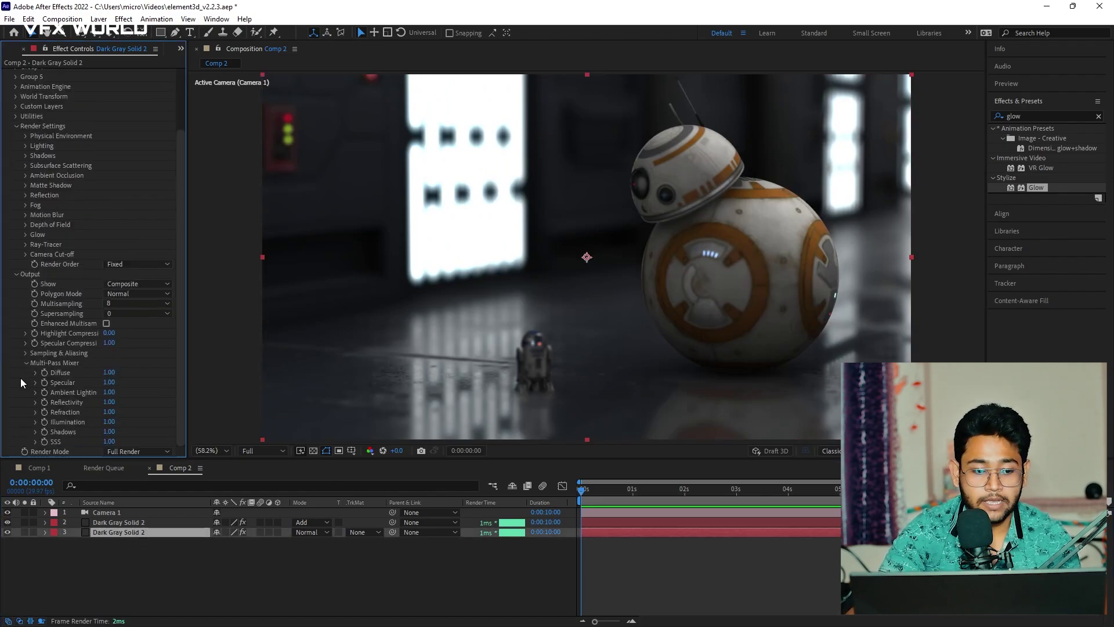
click(108, 403)
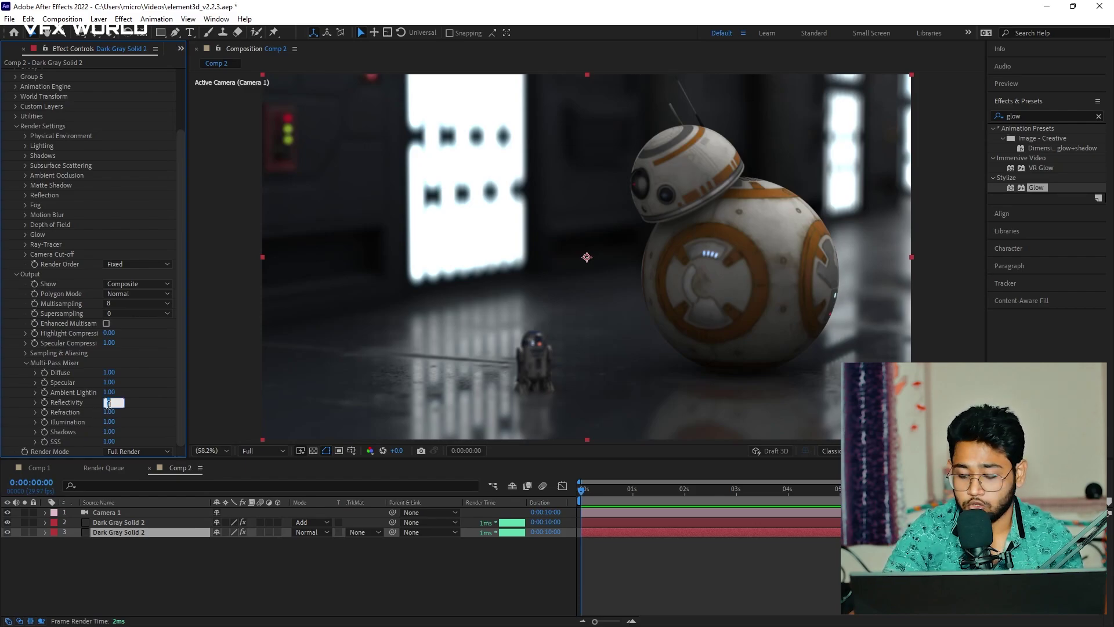
key(Return)
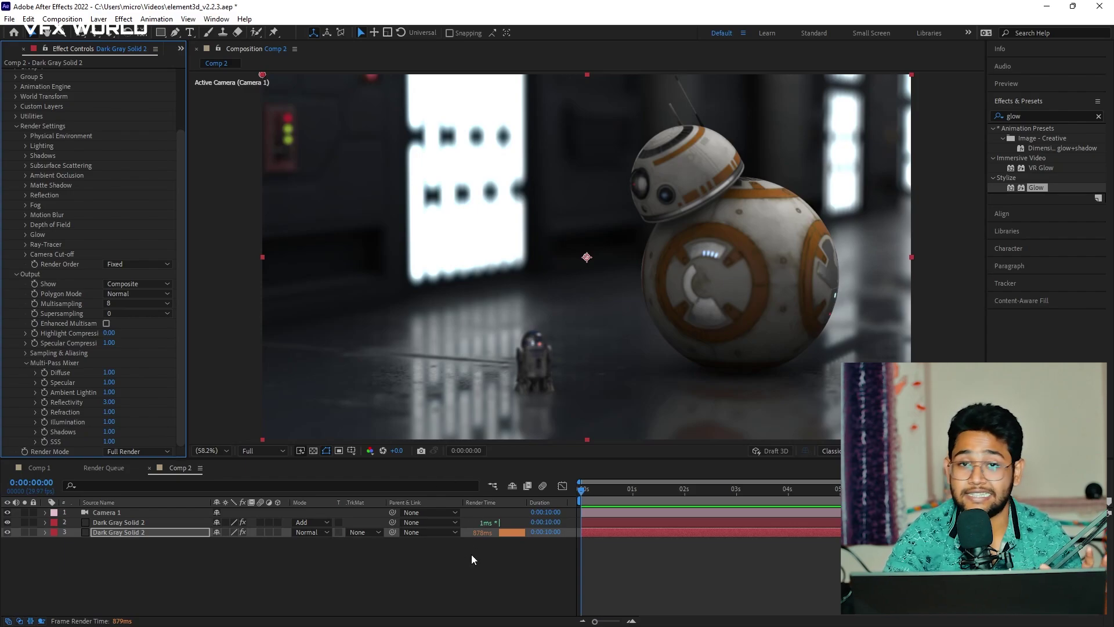
Step: Add a new adjustment layer and move it to the top of the stack
right_click(343, 574)
mouse_move(418, 431)
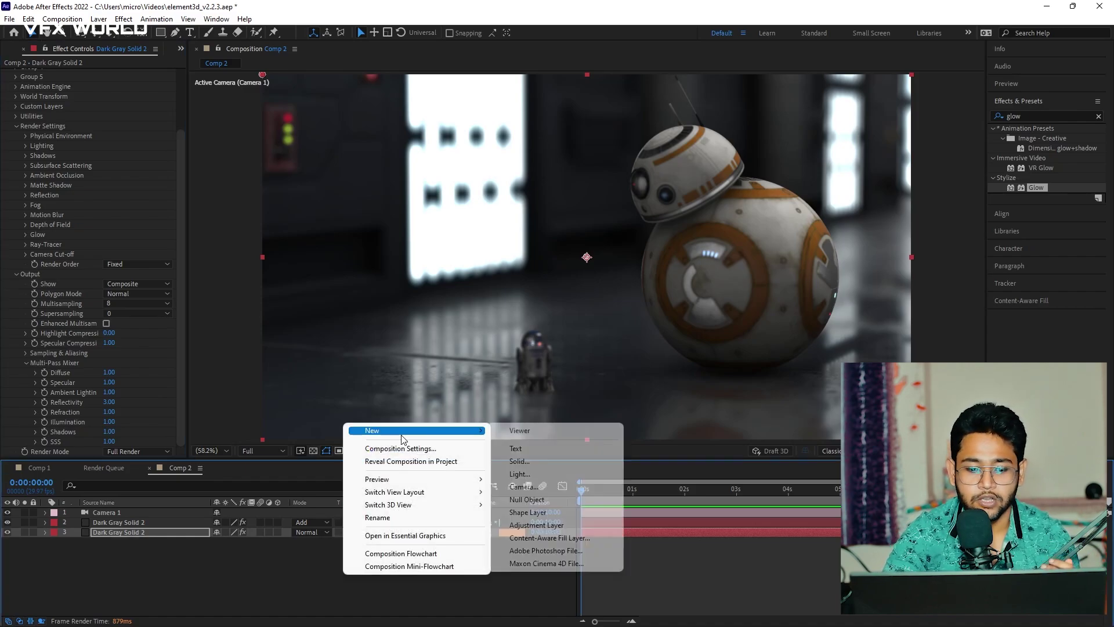
click(535, 525)
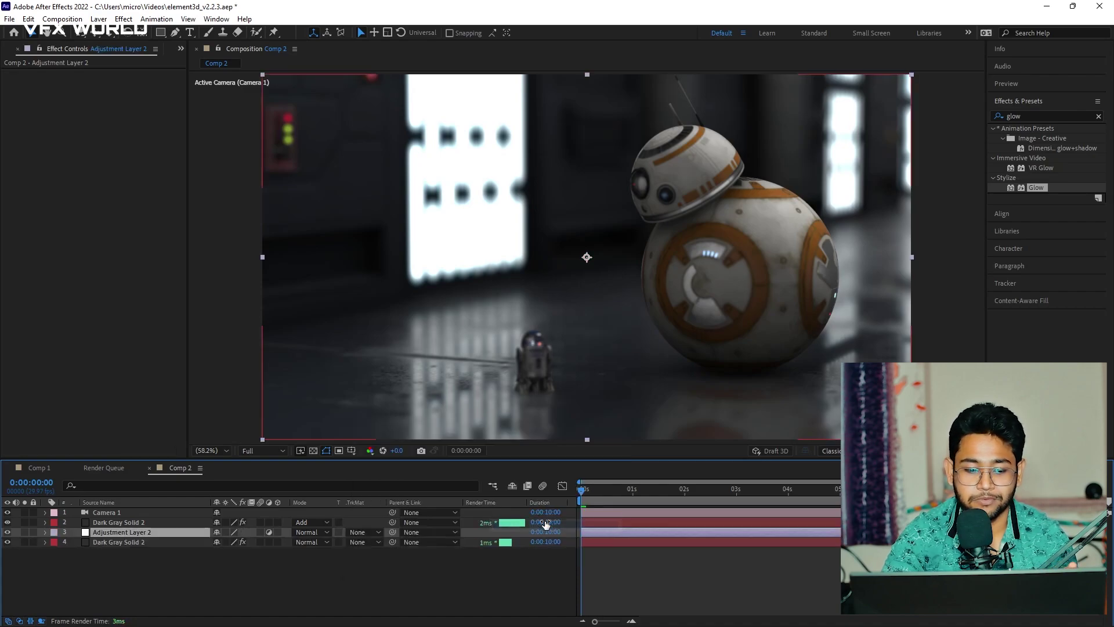
drag(157, 540, 156, 512)
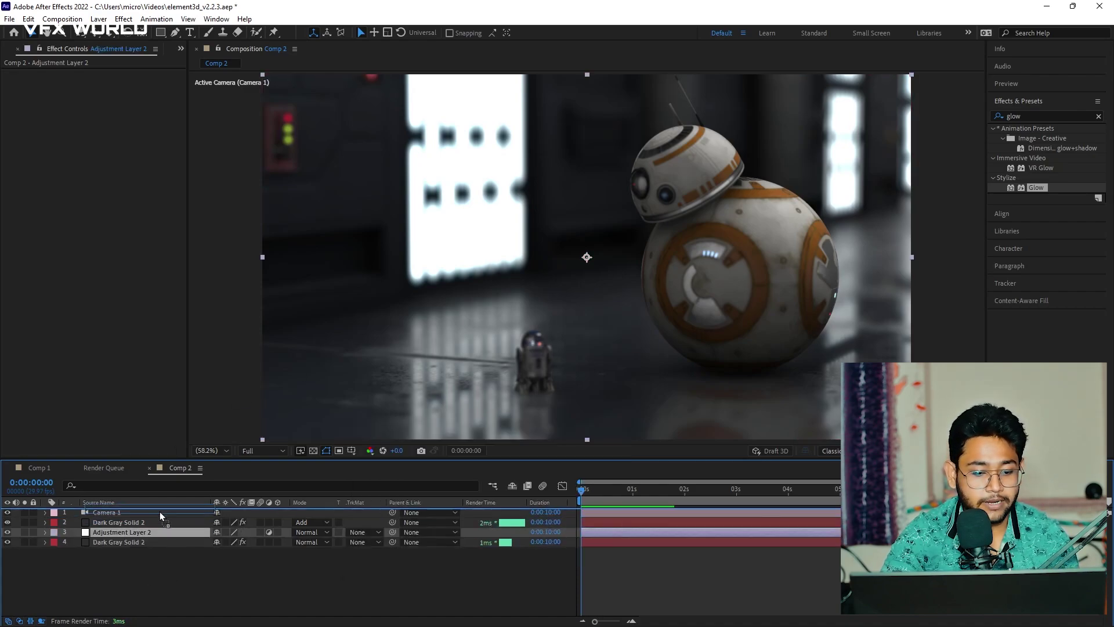
Step: Apply Curves to the adjustment layer with an RGB S-curve, then switch to the Blue channel
right_click(140, 217)
mouse_move(175, 355)
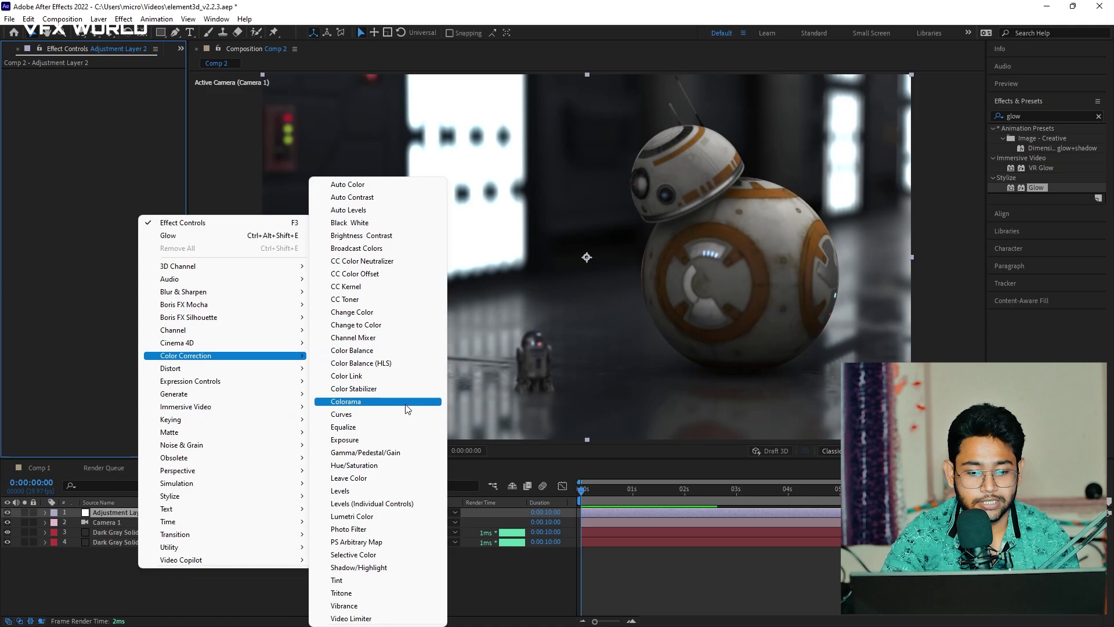
click(394, 415)
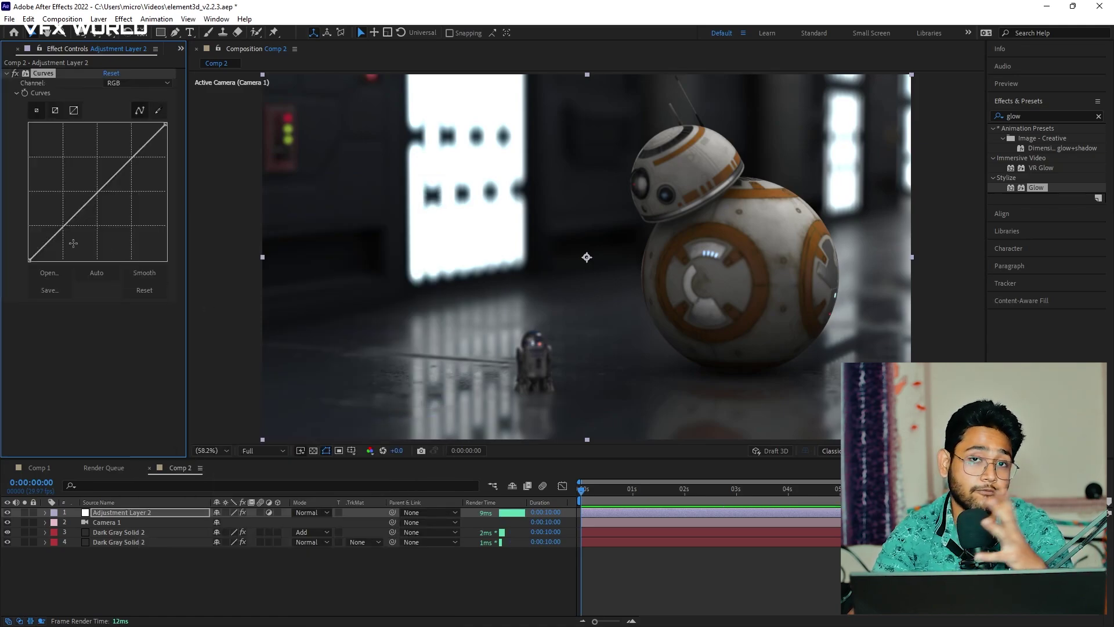
drag(64, 226, 69, 229)
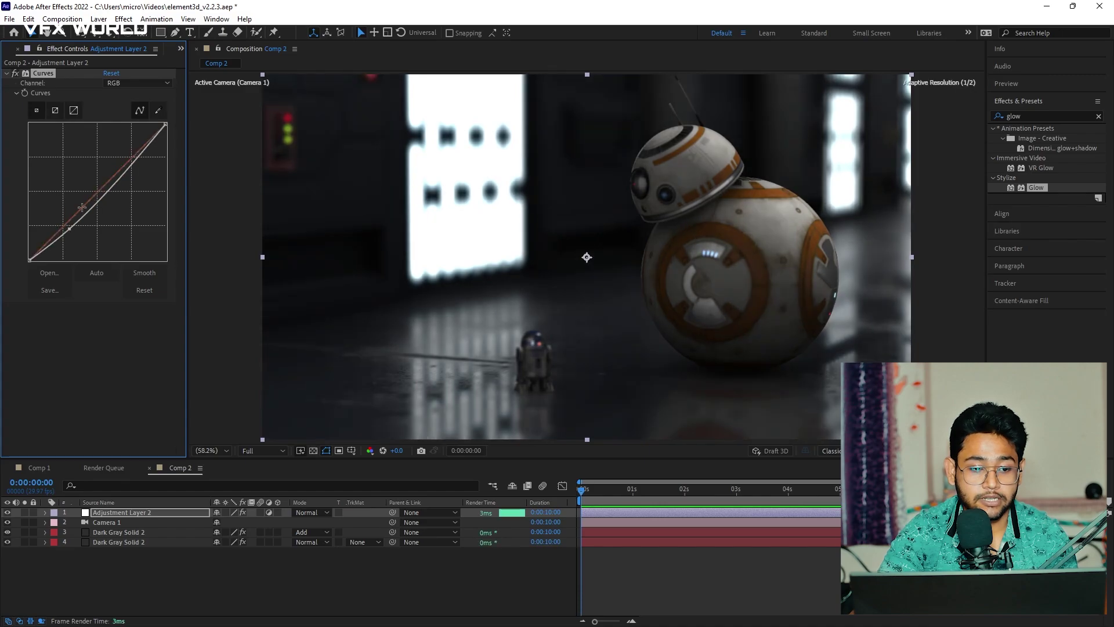
drag(124, 176, 128, 152)
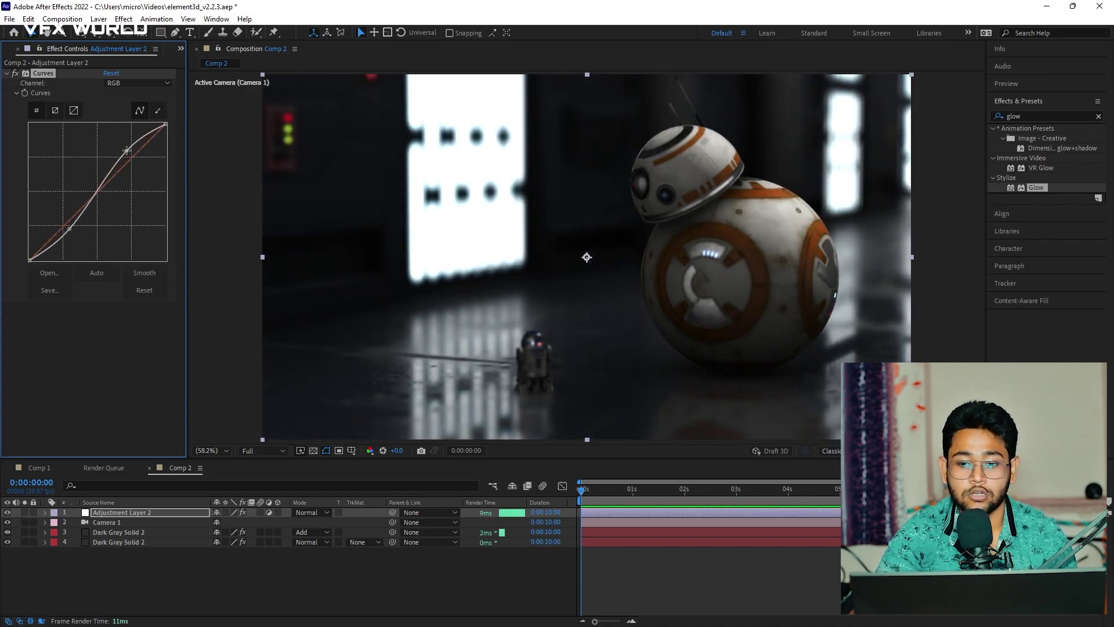
drag(72, 229, 67, 222)
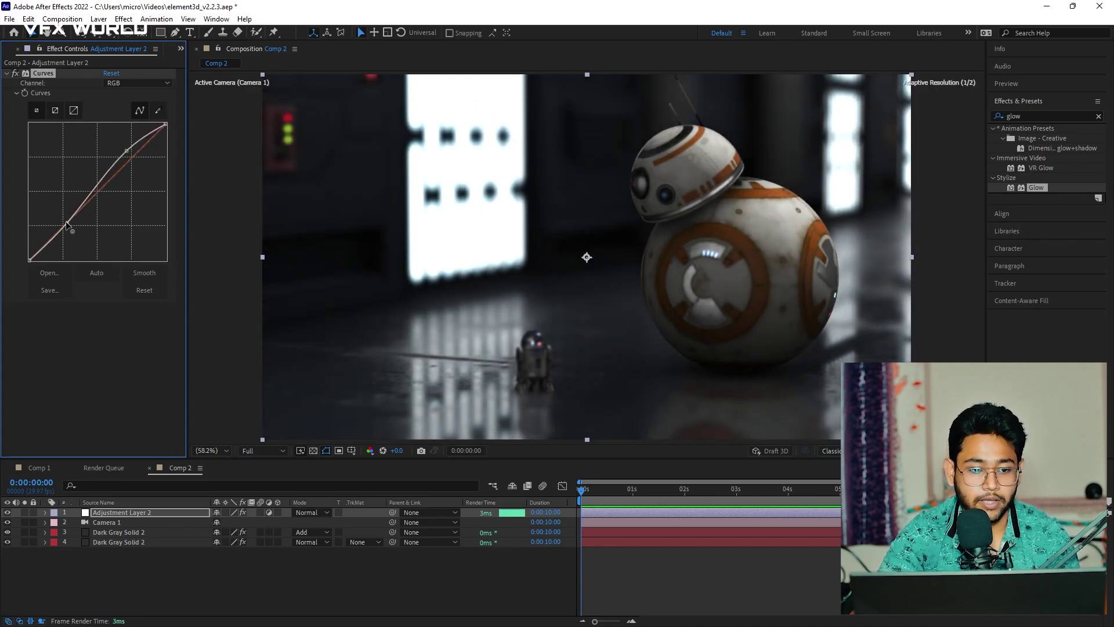
click(146, 83)
click(132, 134)
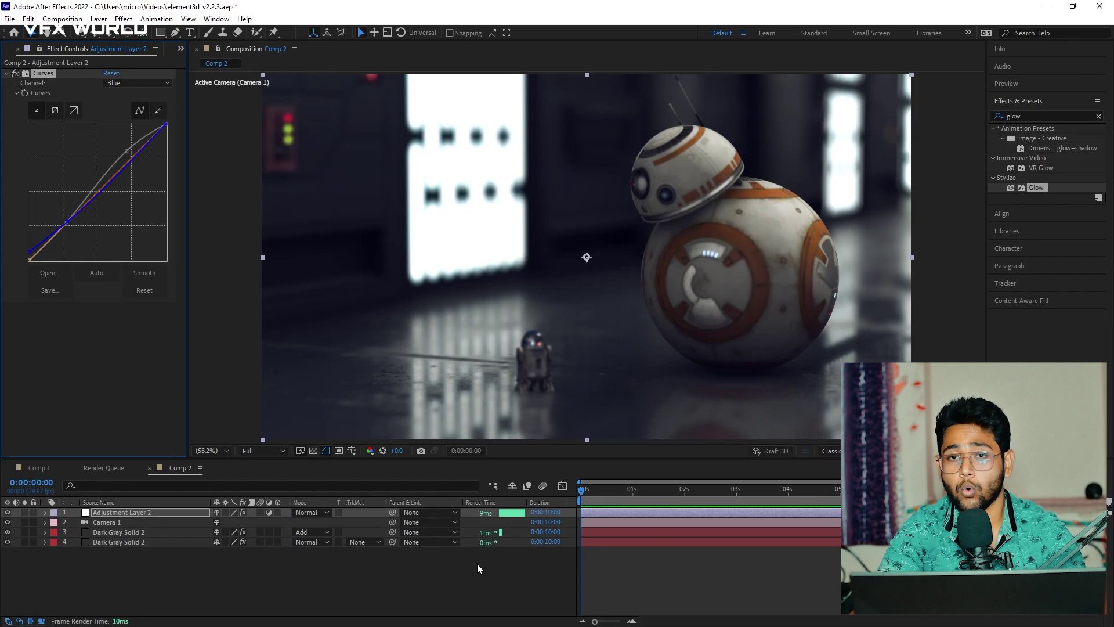
Step: Switch to the Comp 1 tab to view the finished graded corridor scene
click(38, 467)
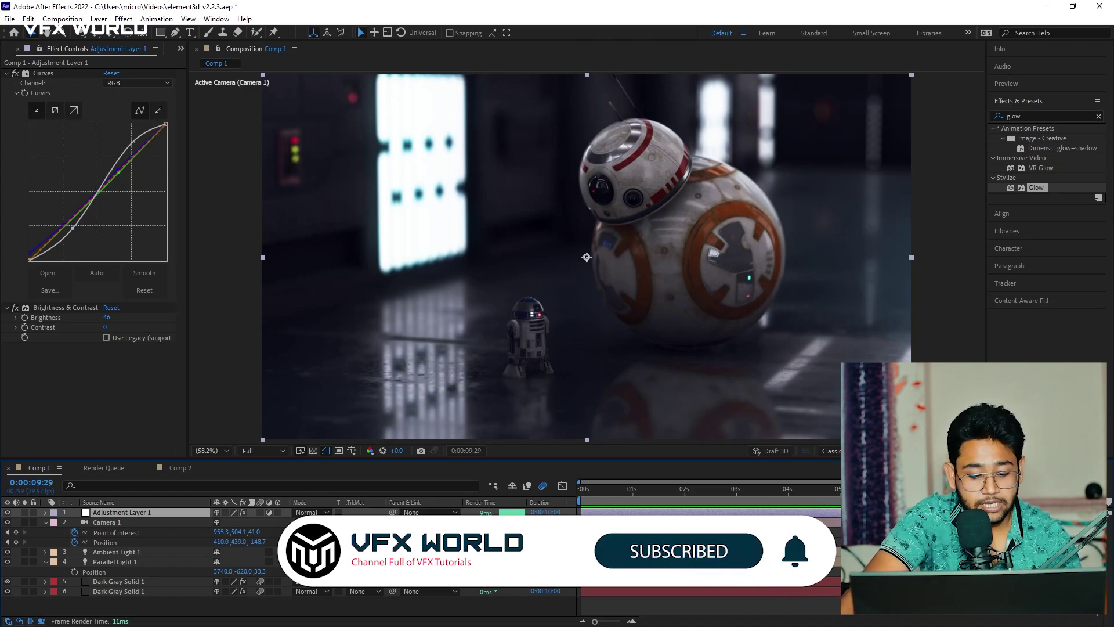
Step: Add Comp 1 to the Render Queue, outputting to Comp 1.mov
click(10, 19)
mouse_move(62, 209)
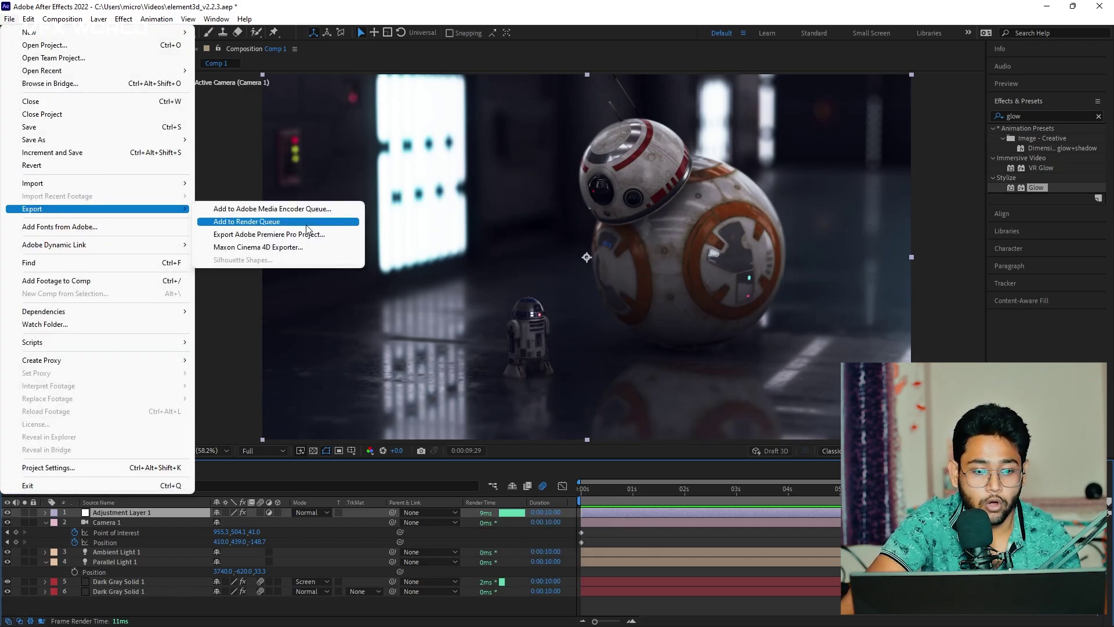
click(307, 224)
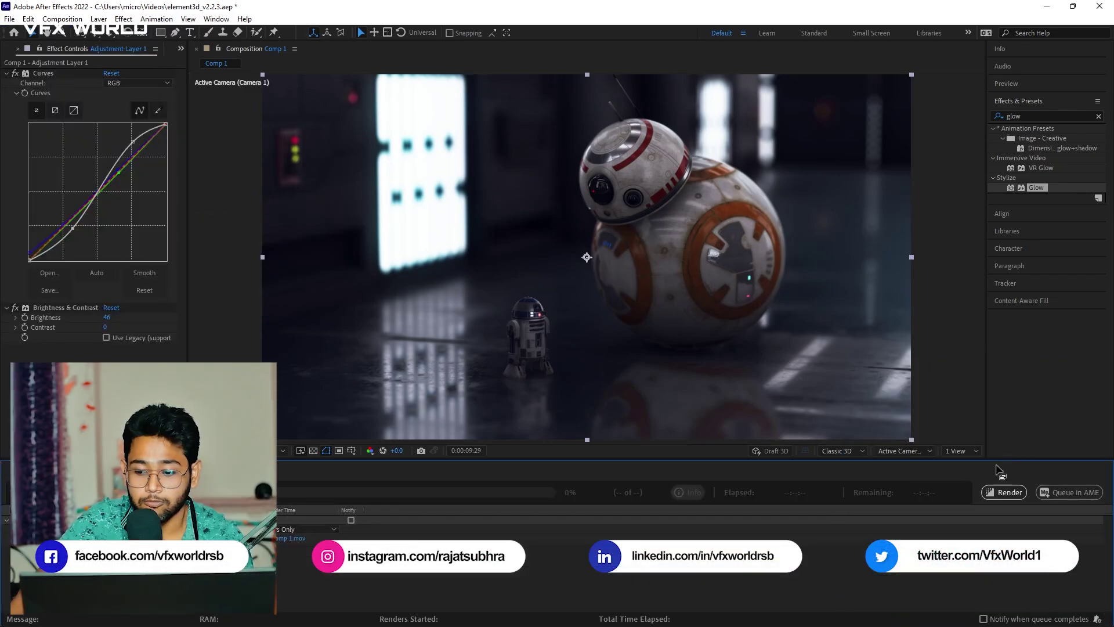